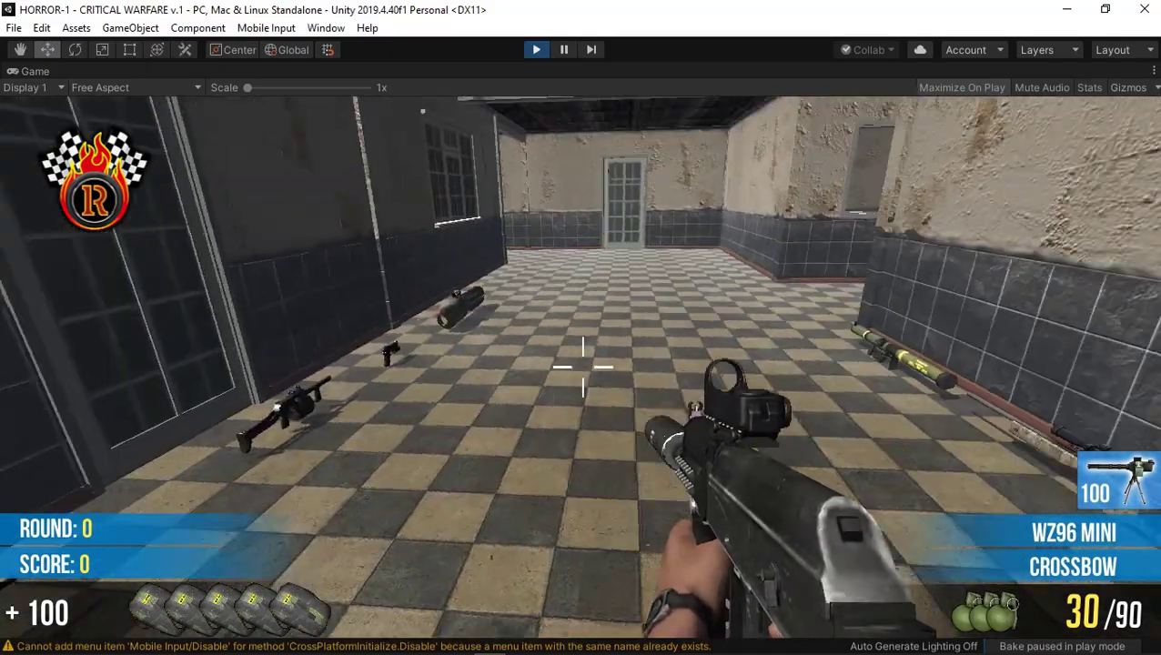
- Fire the WZ96 MINI at the wall through two magazines, reloading in between
left_click(583, 368)
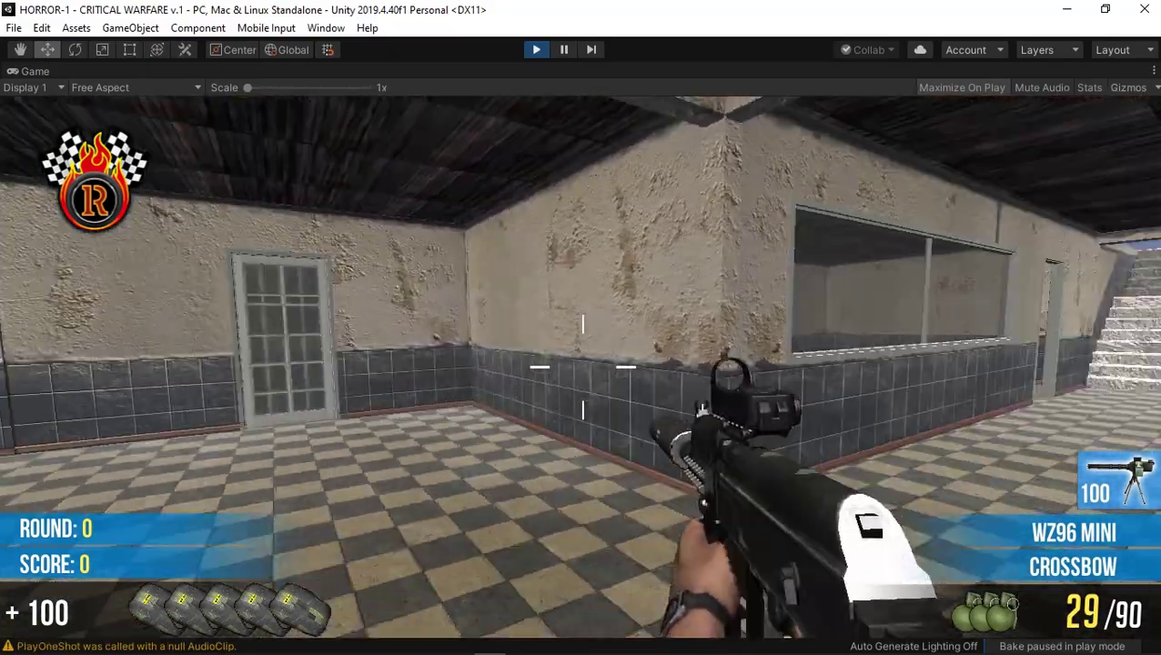
left_click(583, 368)
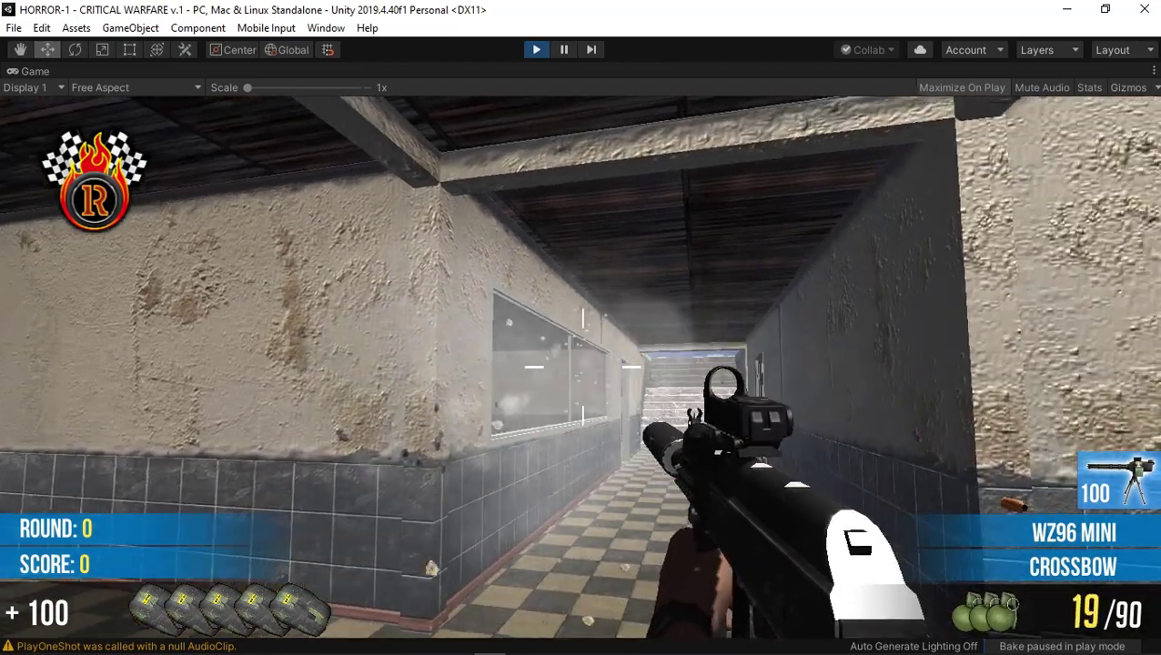
left_click(582, 367)
left_click(583, 368)
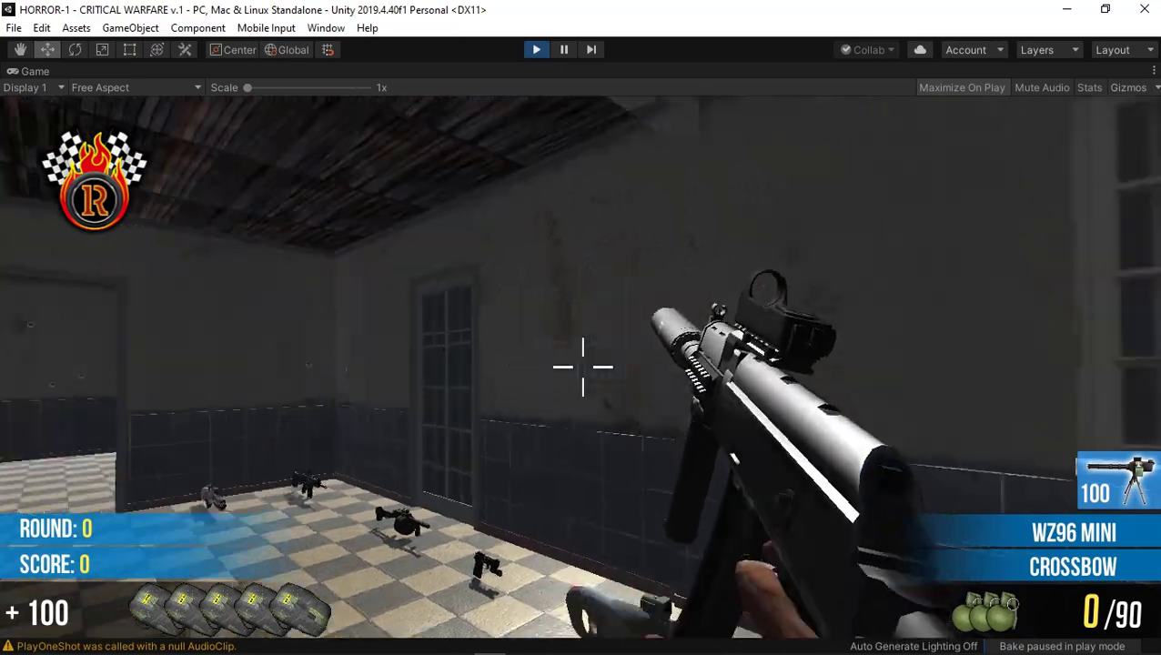
left_click(583, 368)
left_click(582, 368)
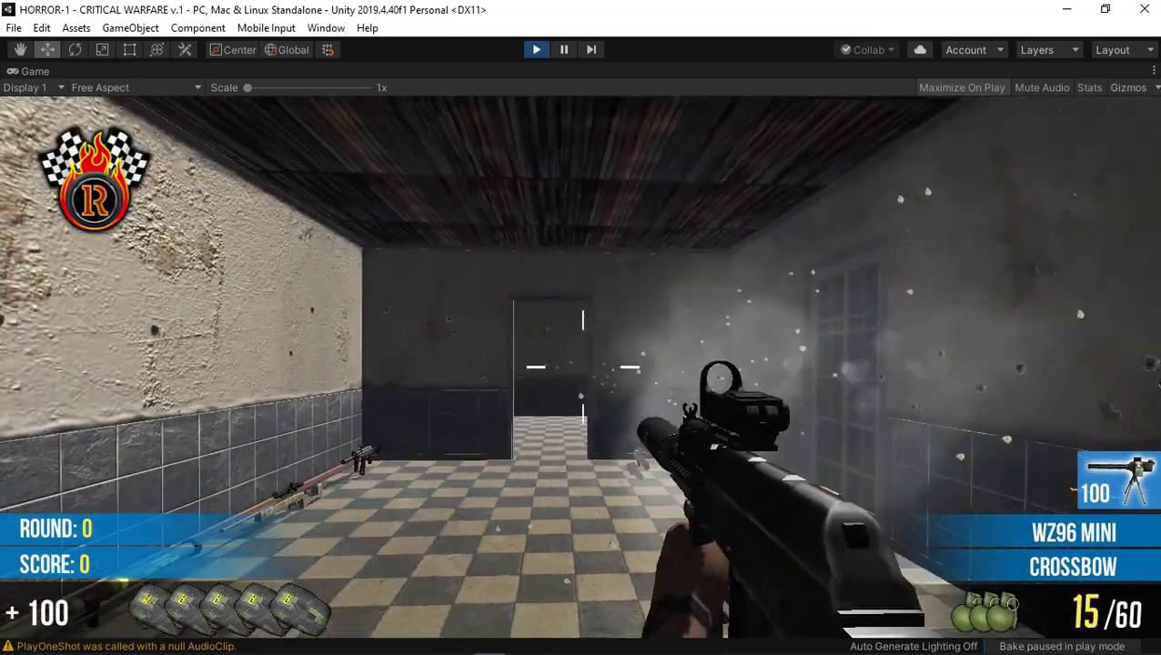
left_click(582, 367)
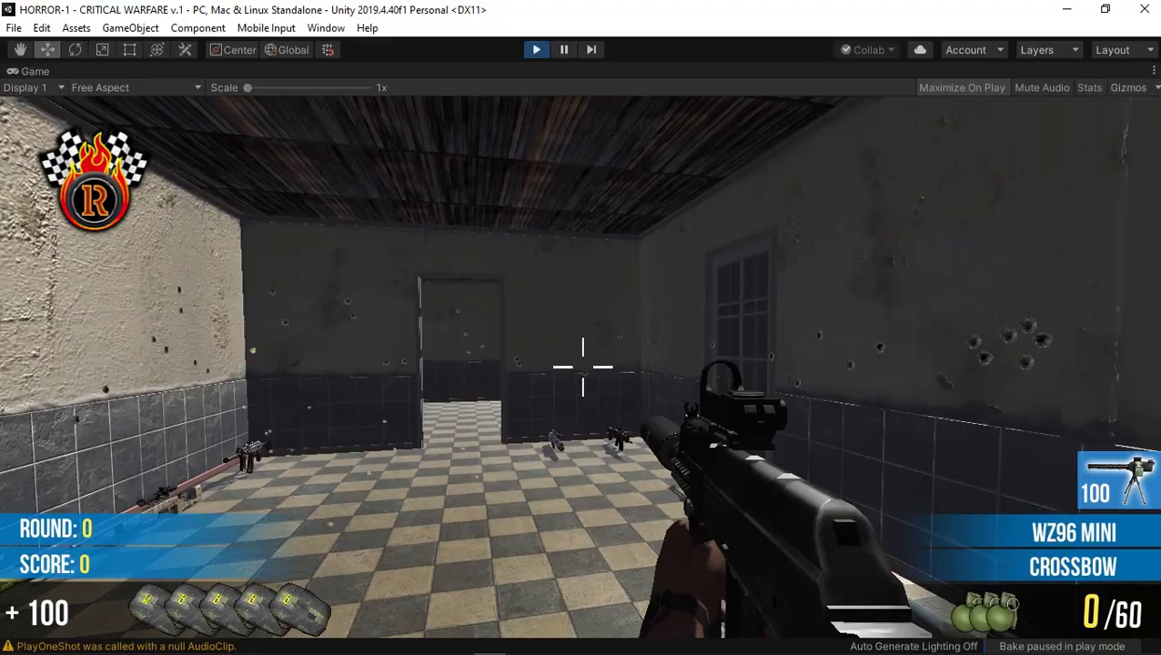
- Drop the WZ96 MINI, pick up the SMAW, and fire an aimed rocket
key("g")
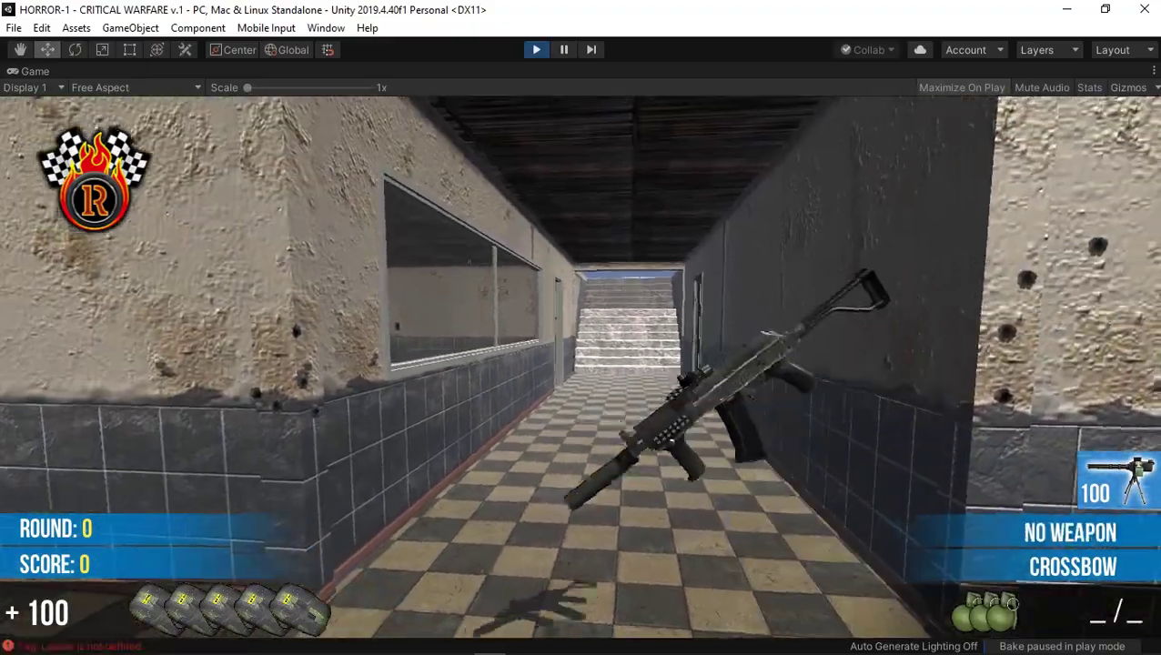
key("e")
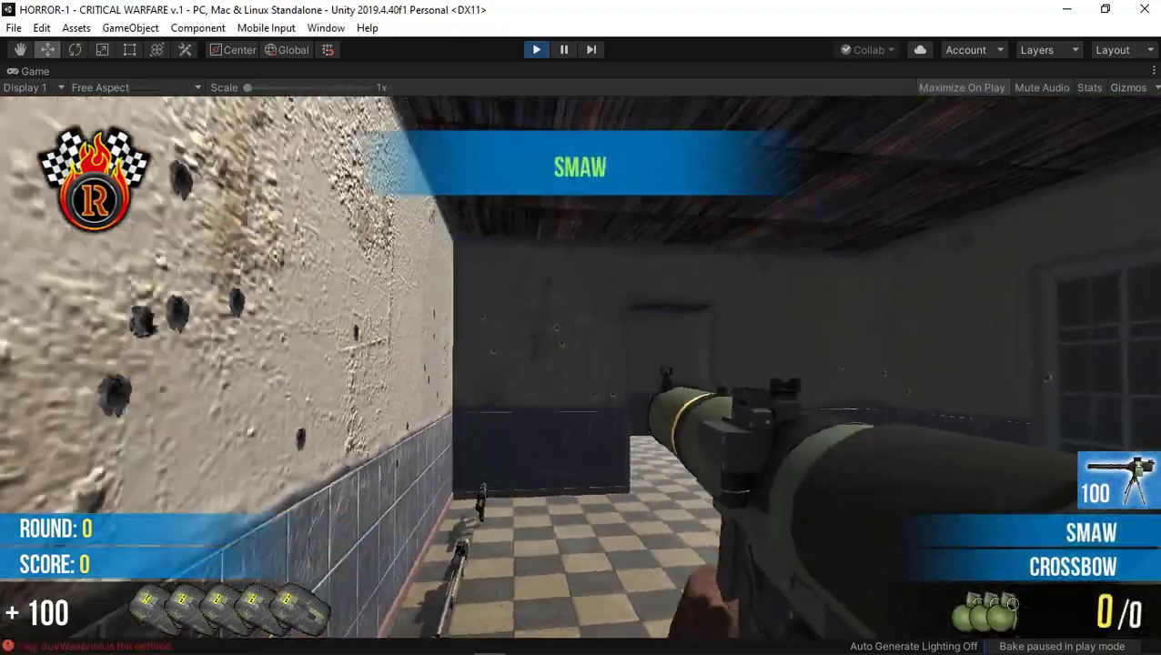
right_click(583, 368)
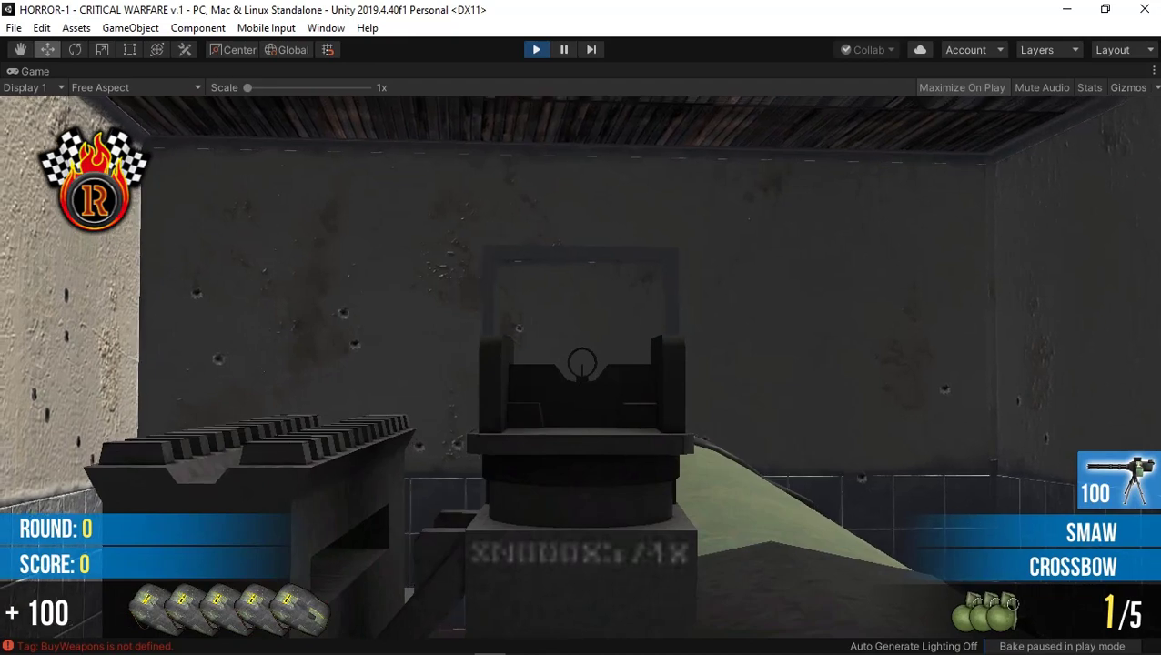
left_click(583, 368)
- Reload the SMAW, advance down the corridor and fire another rocket
key("d")
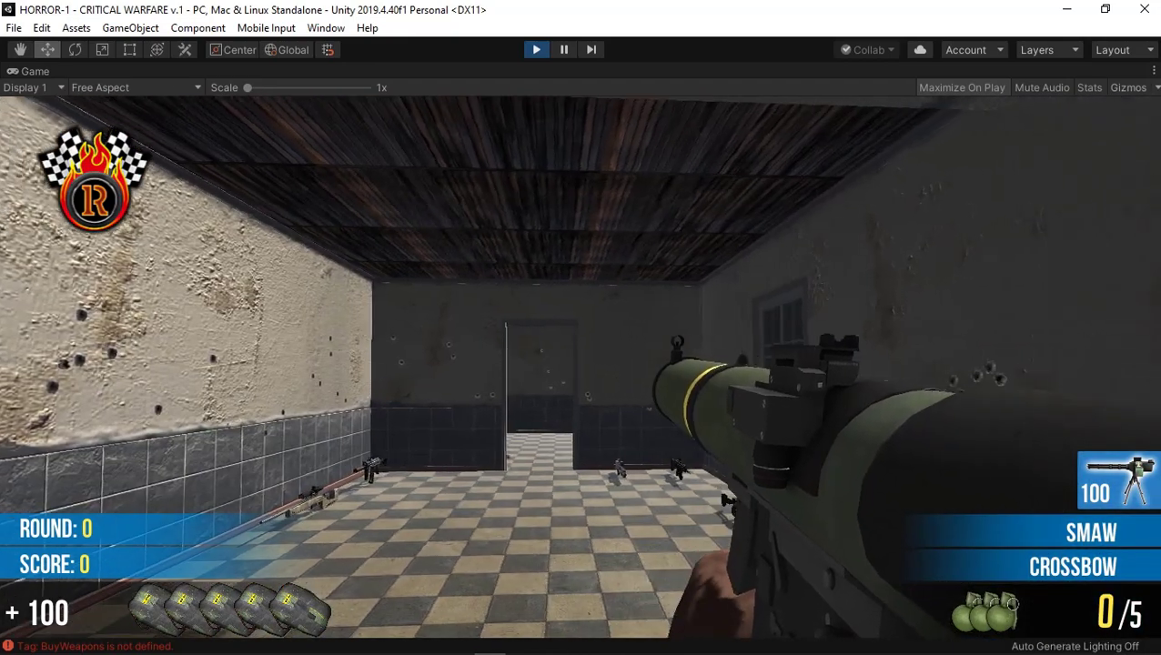
key("r")
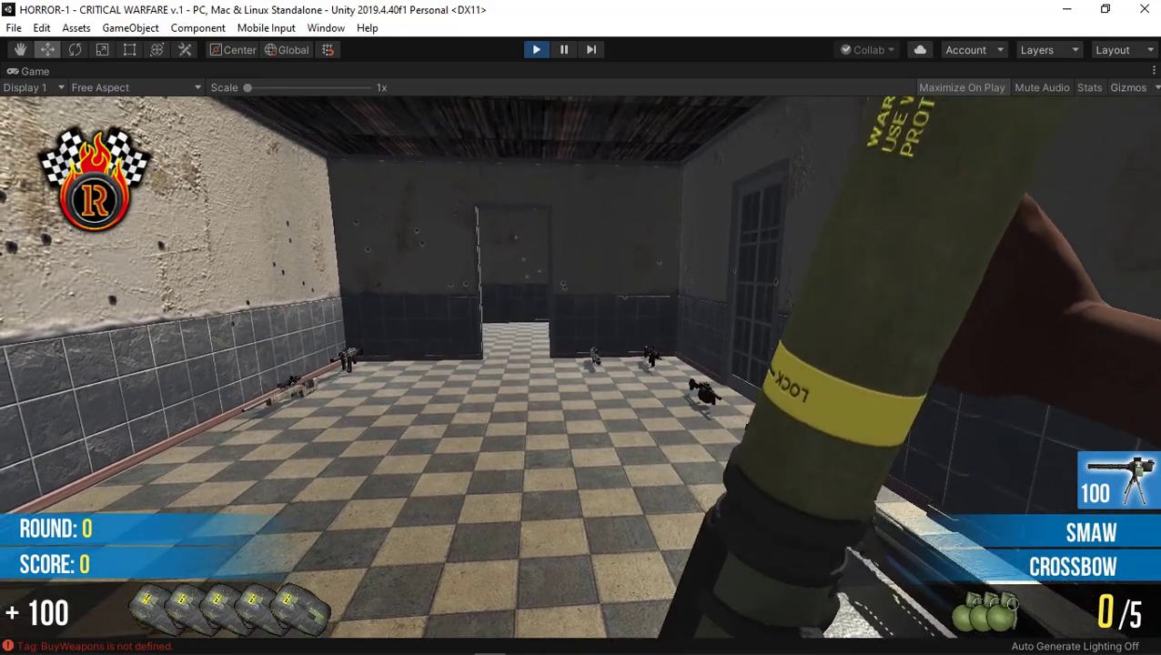
key("w")
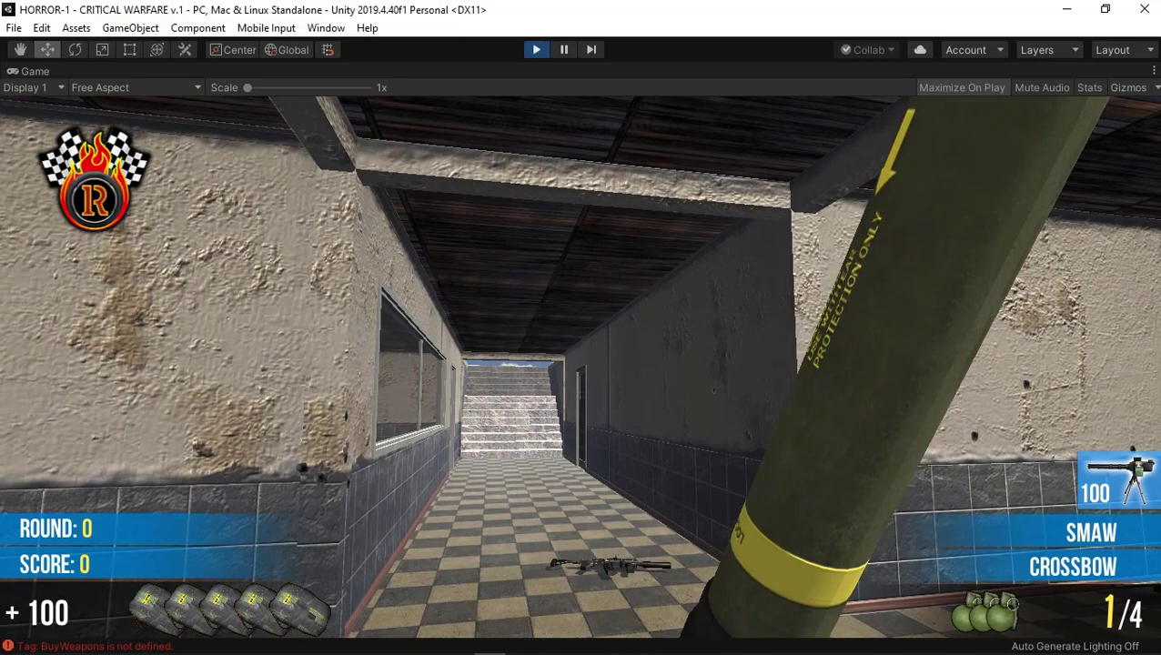
key("w")
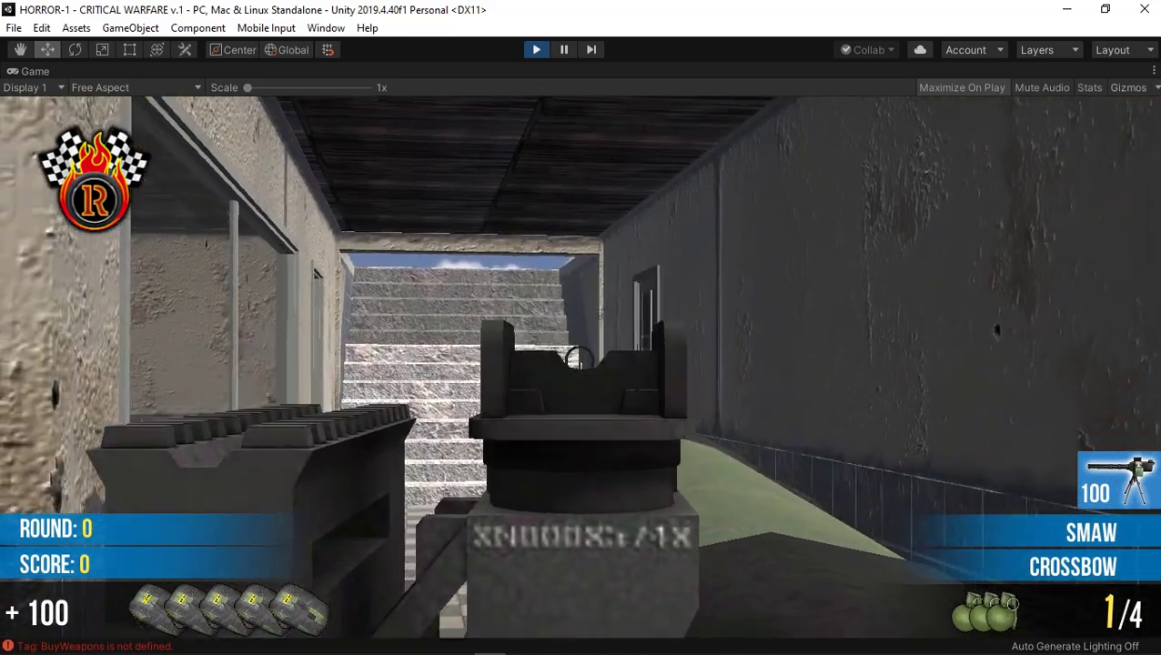
left_click(581, 364)
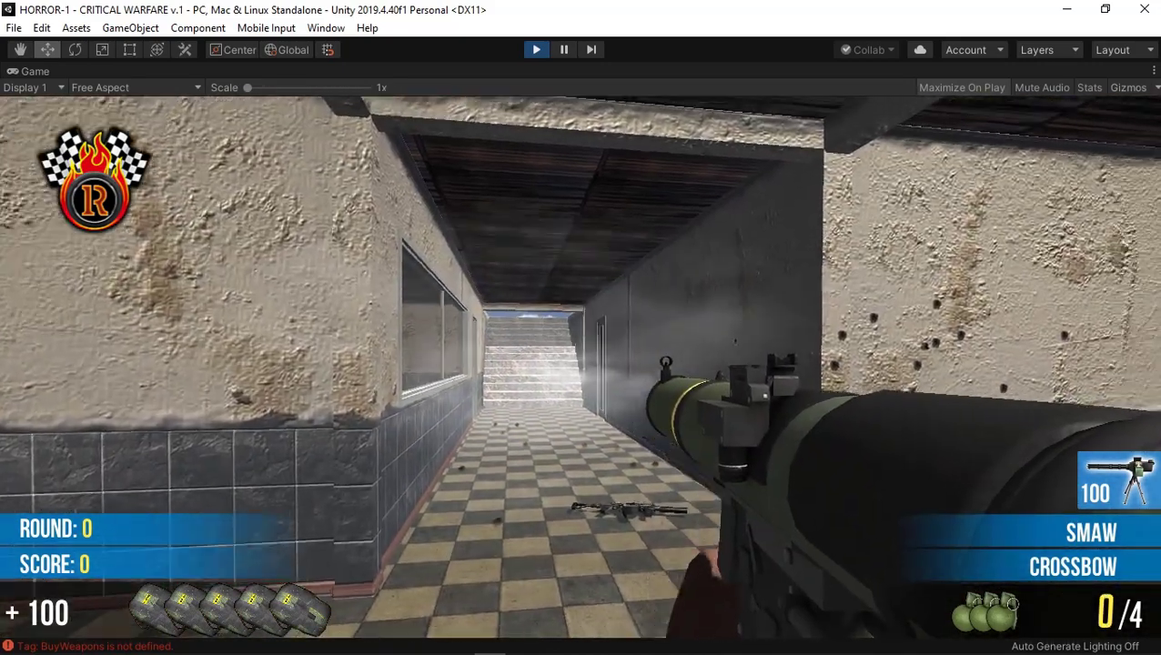
- Swap the SMAW for the BLASTER and fire it scoped down the corridor
key("g")
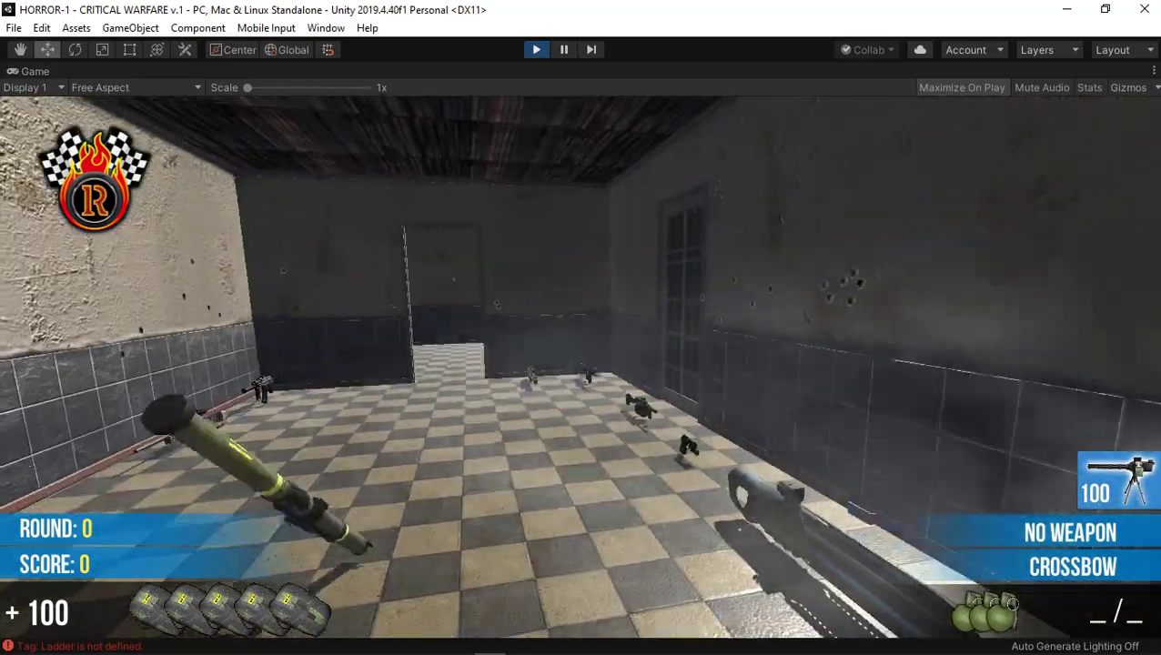
key("w")
key("w")
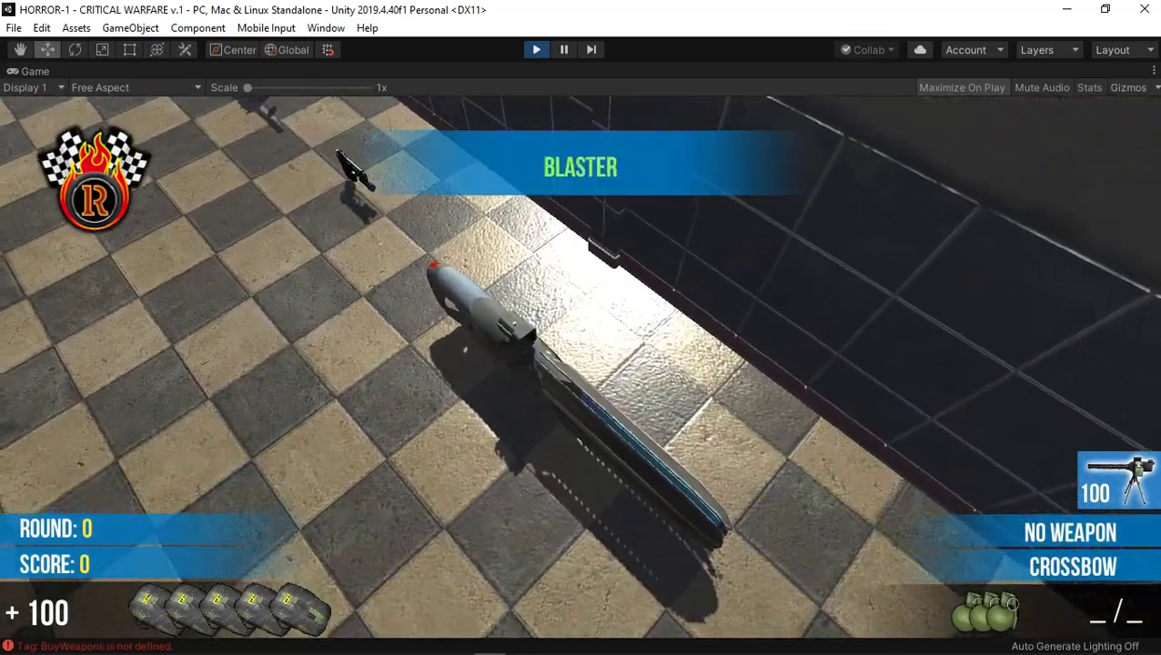
key("e")
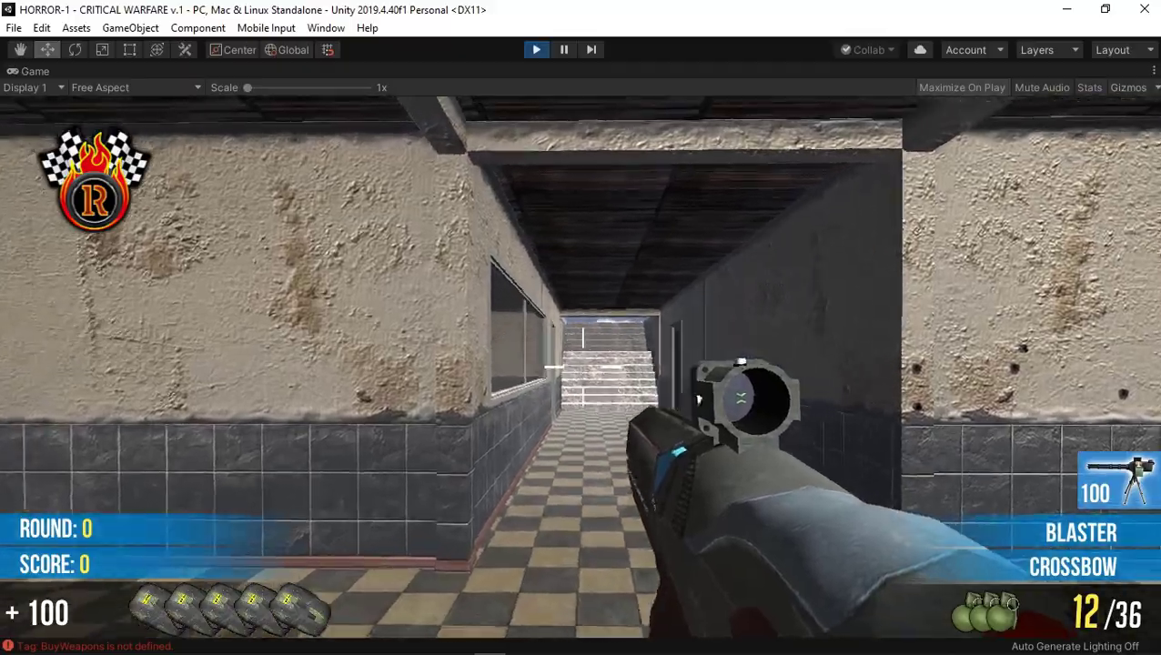
right_click(581, 364)
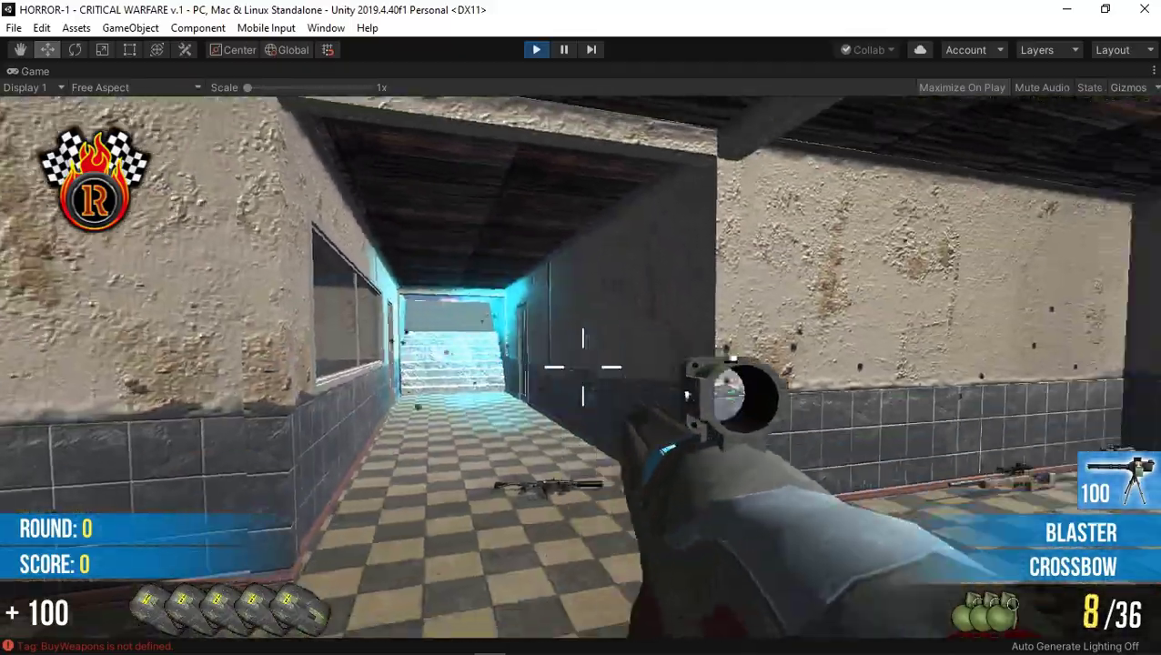
right_click(581, 364)
left_click(581, 364)
left_click(581, 364)
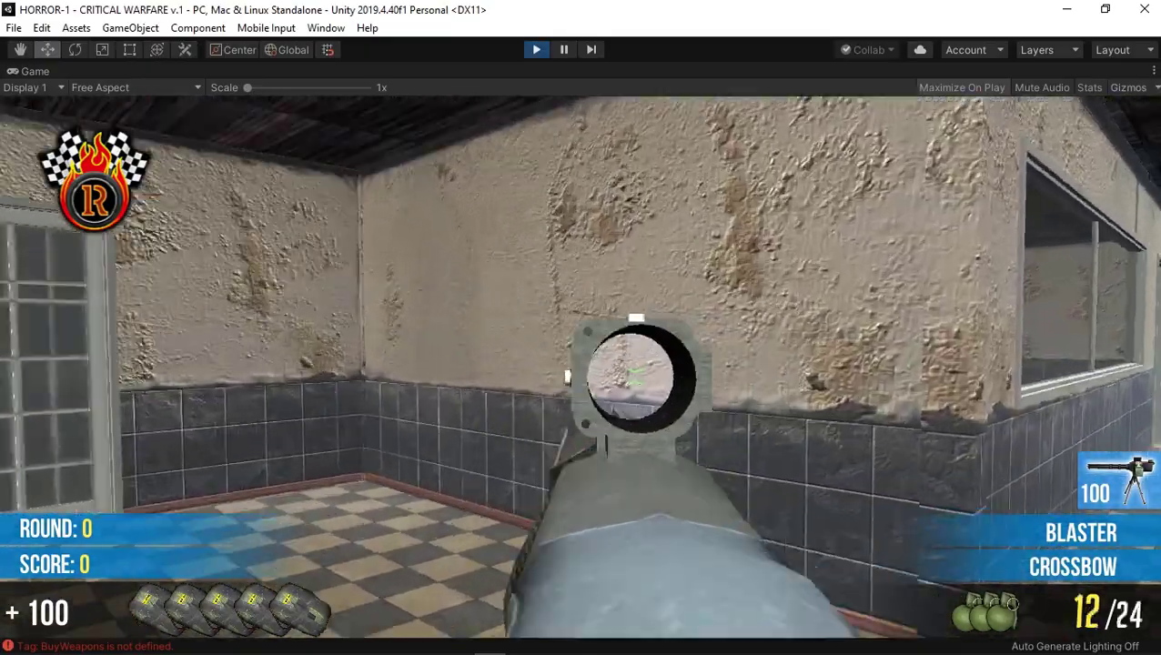
- Fire the reloaded BLASTER into the room until empty, then drop it
left_click(583, 364)
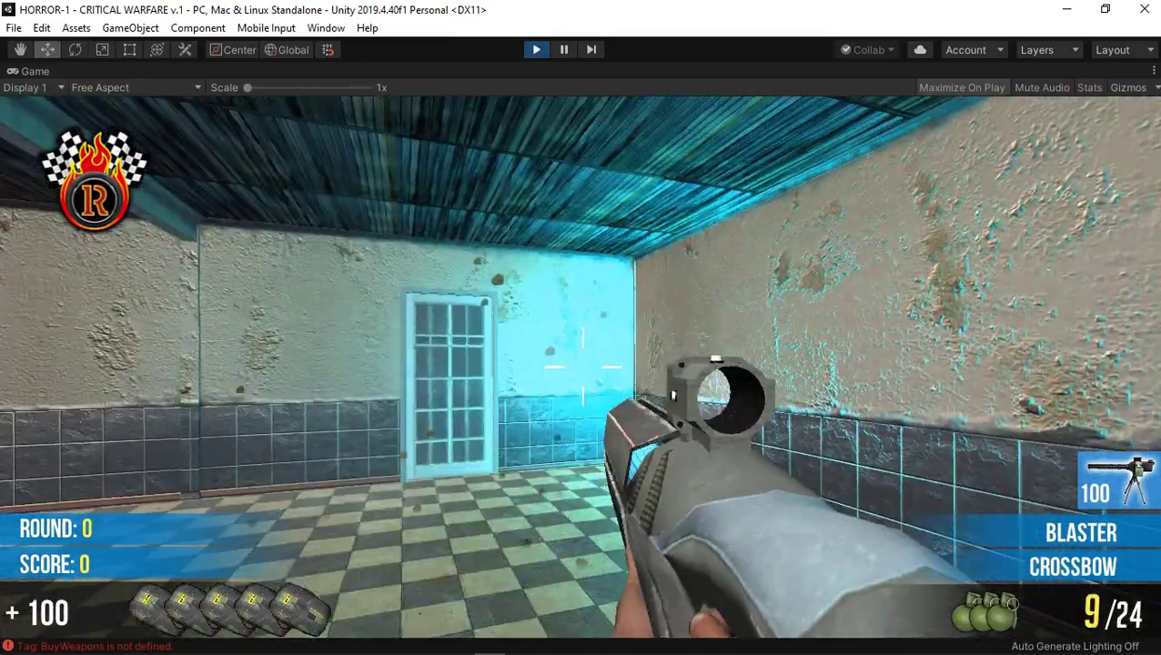
left_click(583, 364)
left_click(583, 364)
left_click(583, 364)
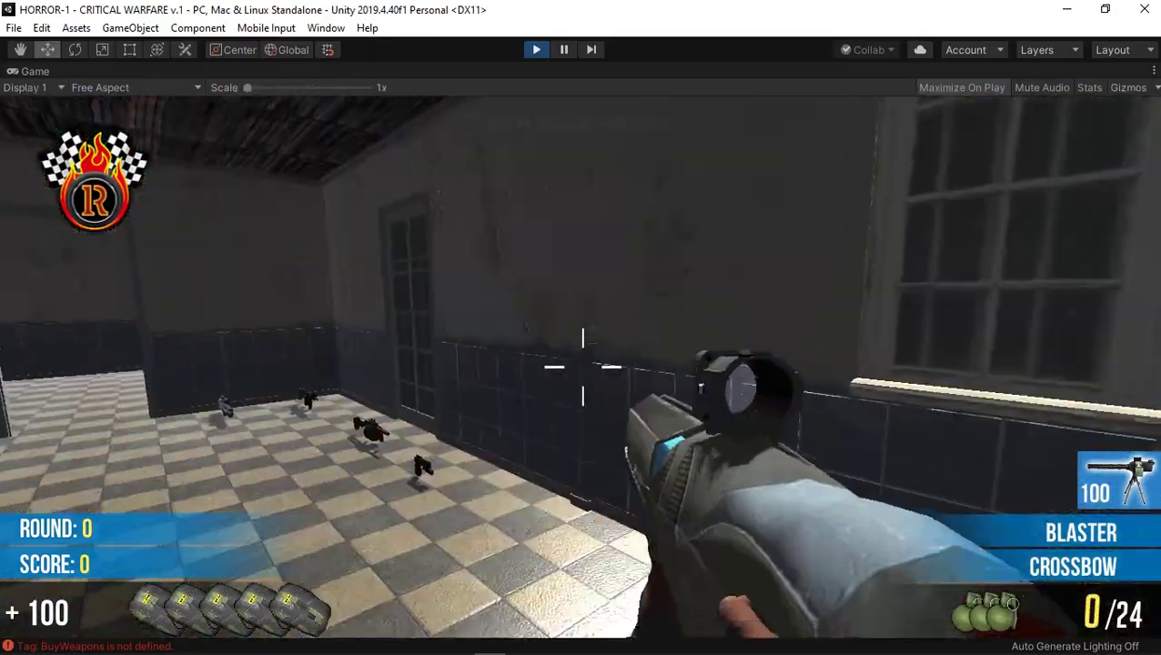
key("g")
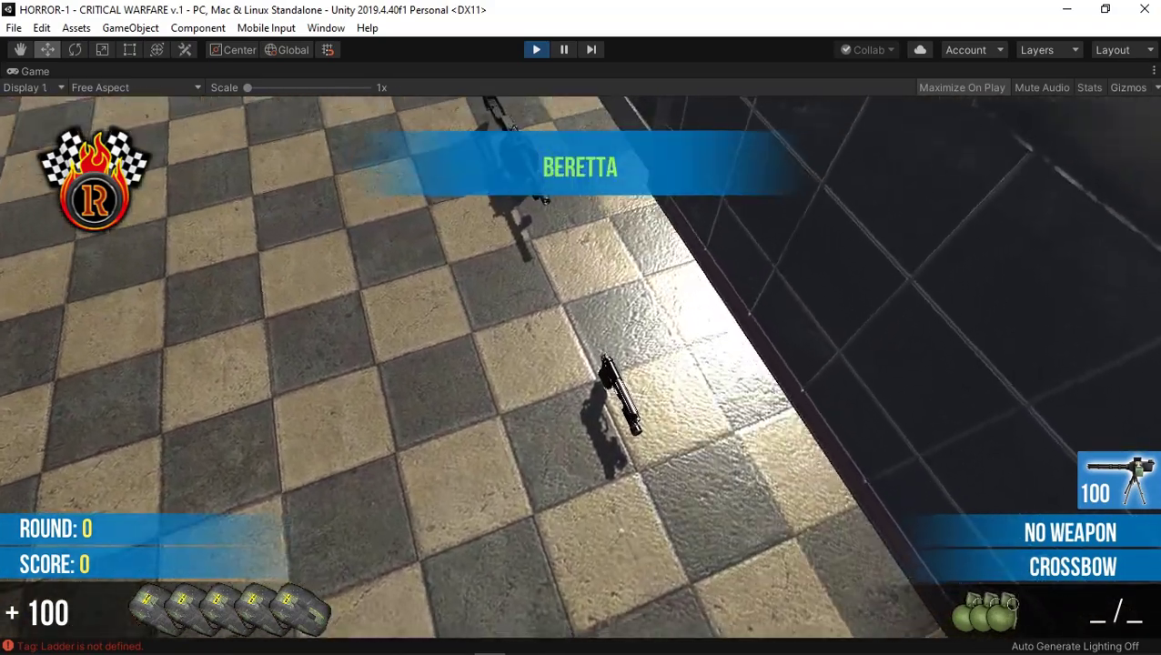
- Pick up the BERETTA and fire two magazines at the room and corridor walls
key("e")
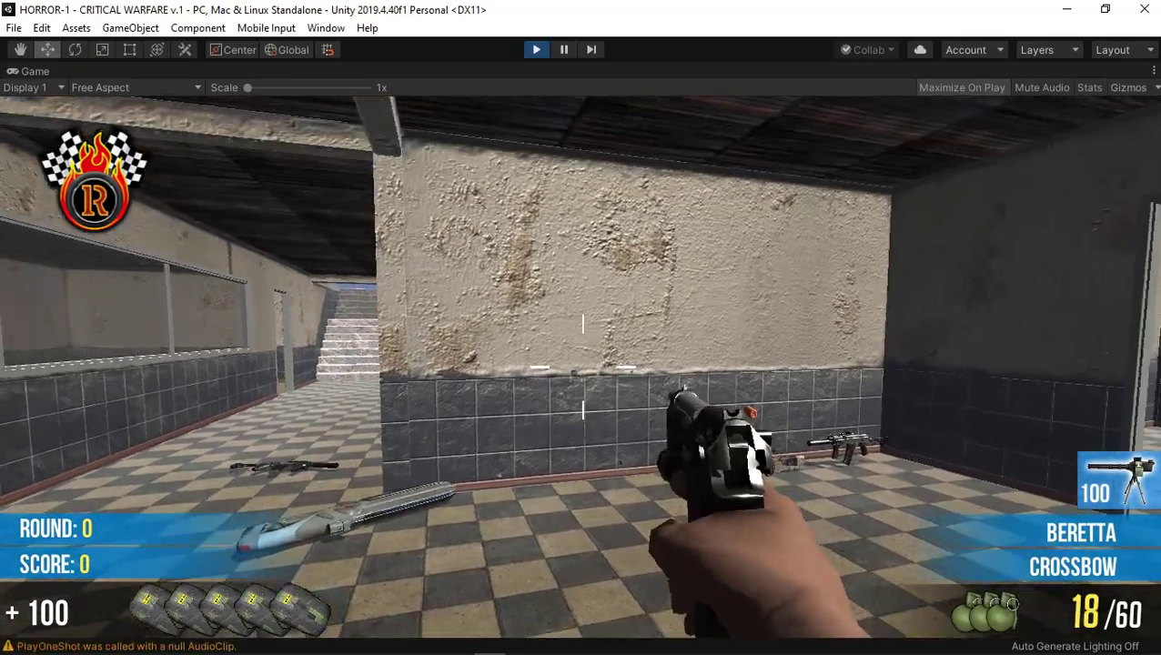
left_click(582, 367)
left_click(583, 367)
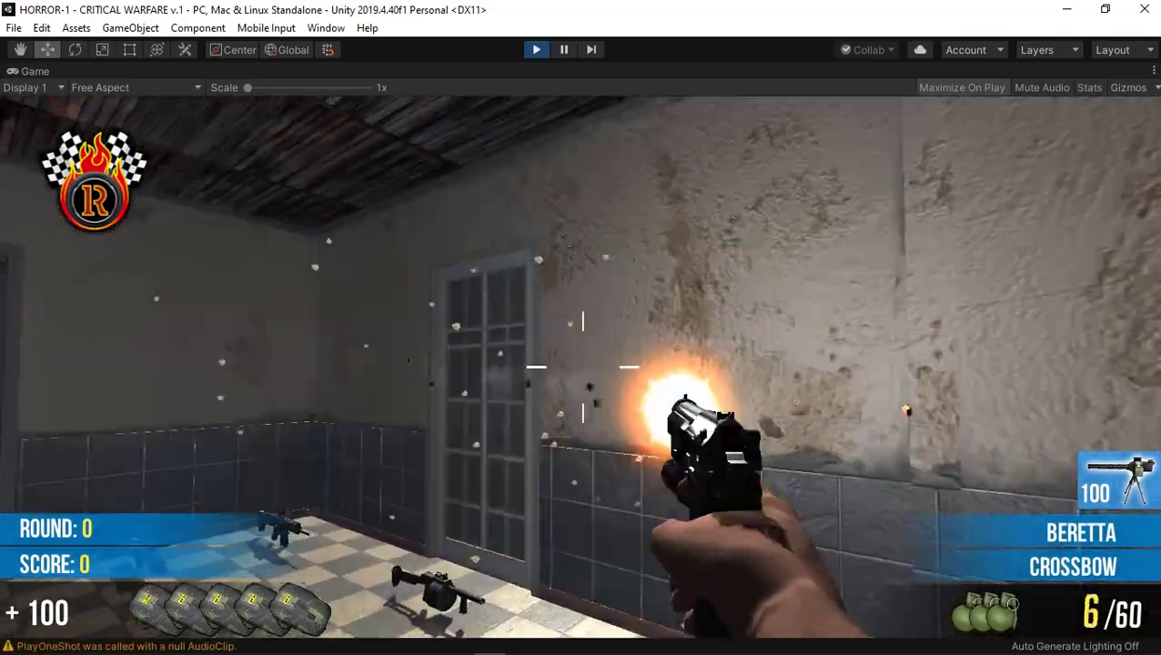
left_click(583, 366)
left_click(583, 367)
left_click(583, 366)
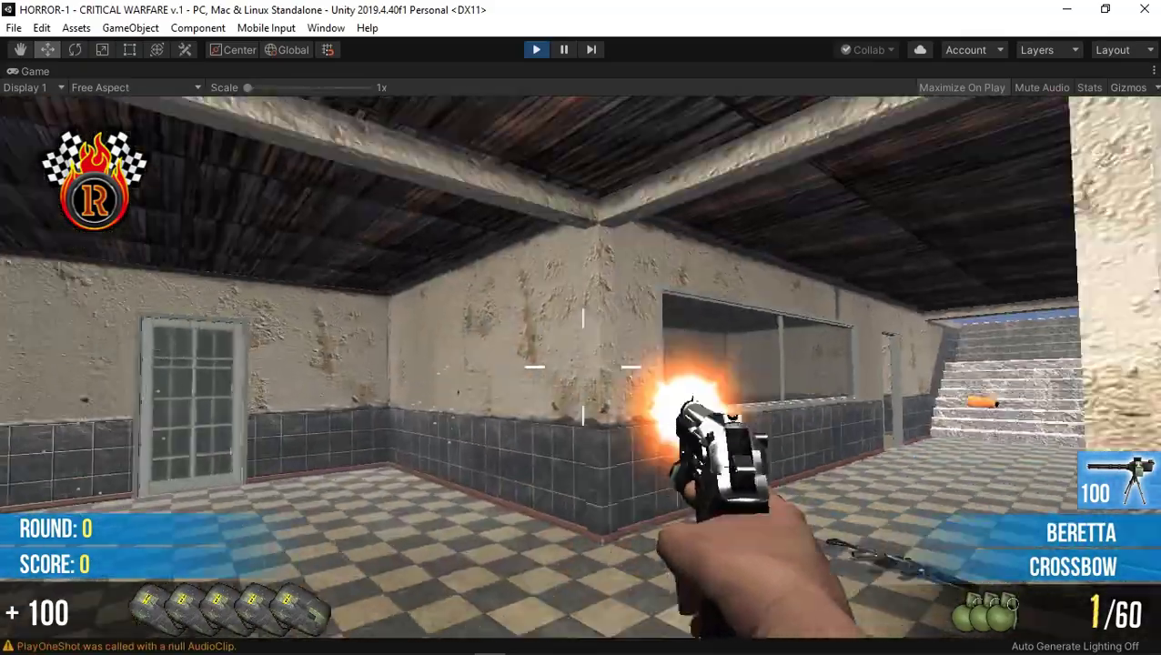
left_click(583, 367)
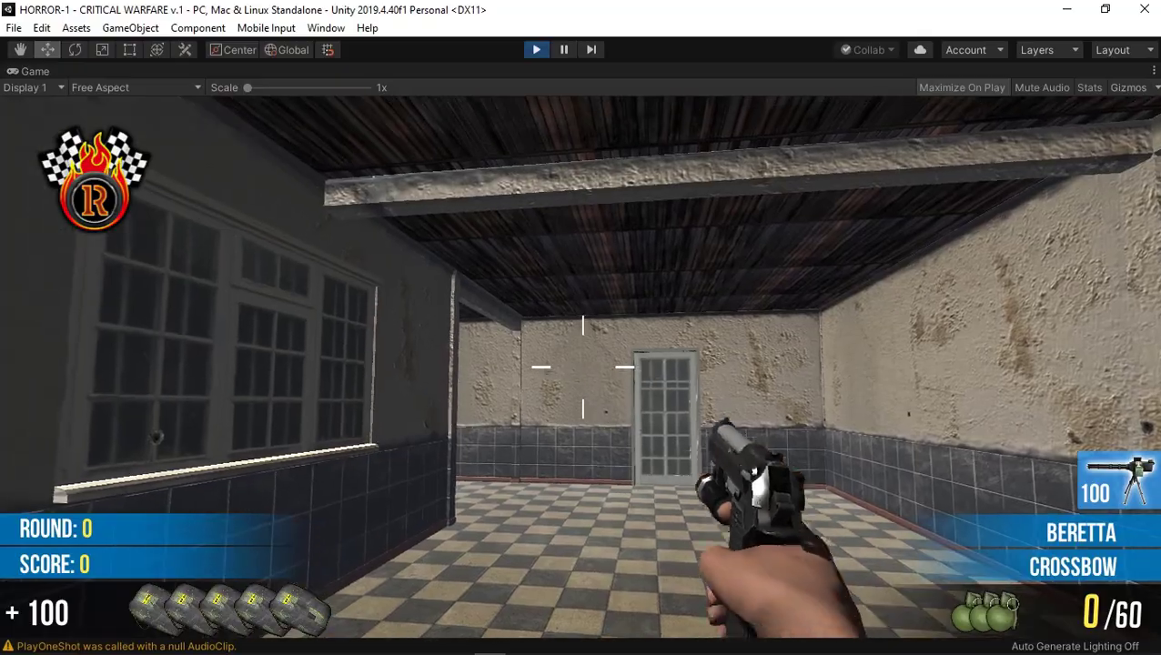
left_click(583, 367)
left_click(583, 367)
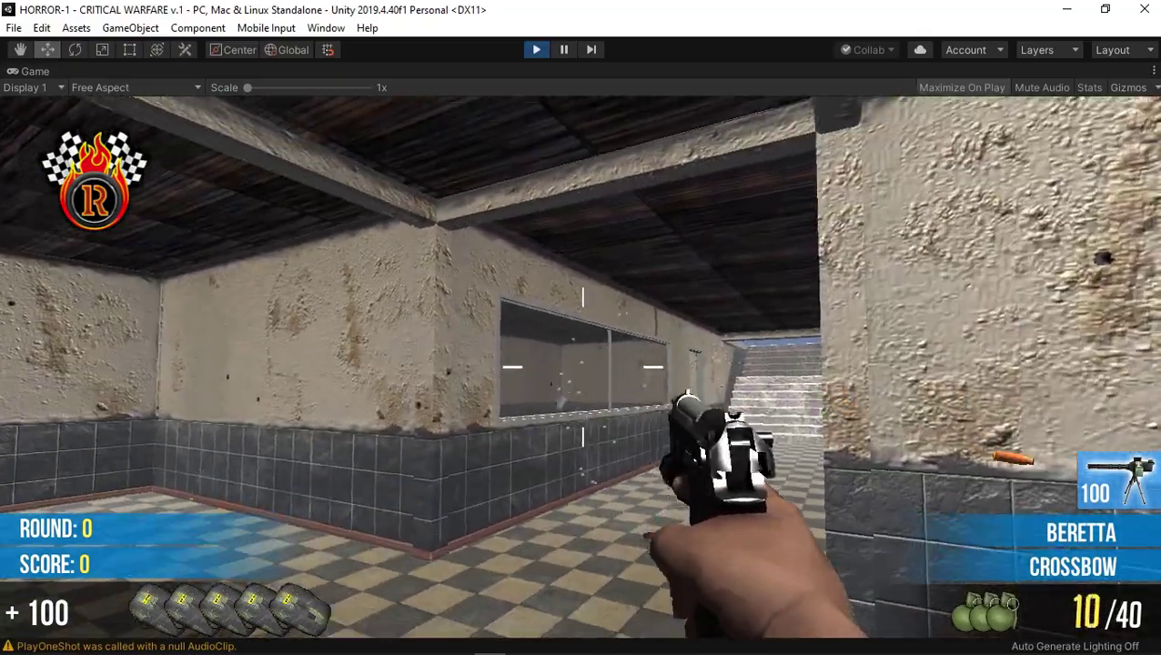
left_click(583, 367)
left_click(583, 367)
left_click(582, 367)
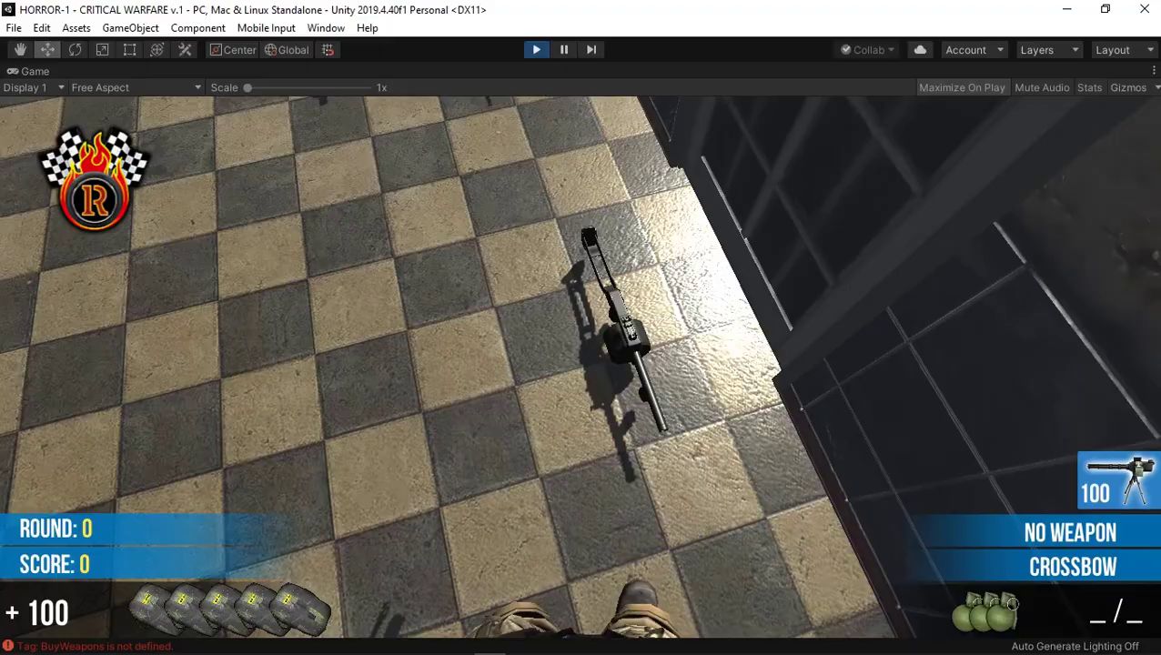
- Pick up the DAO12, empty it at the floor, and reload while heading for the stairs
key("e")
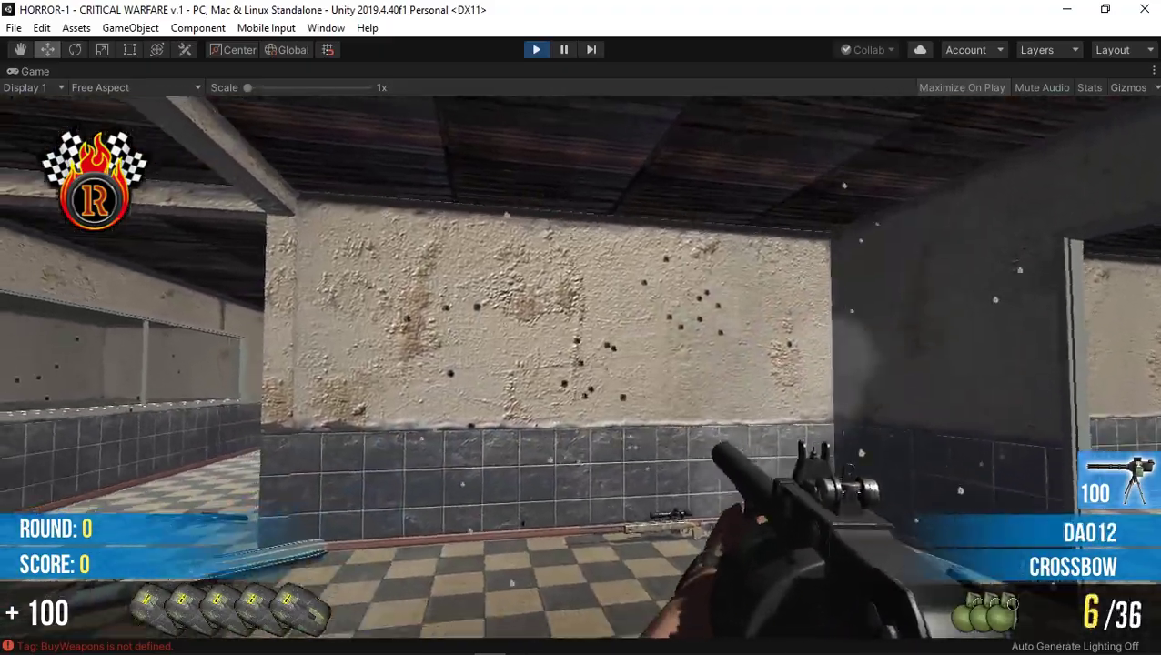
left_click(580, 364)
left_click(581, 364)
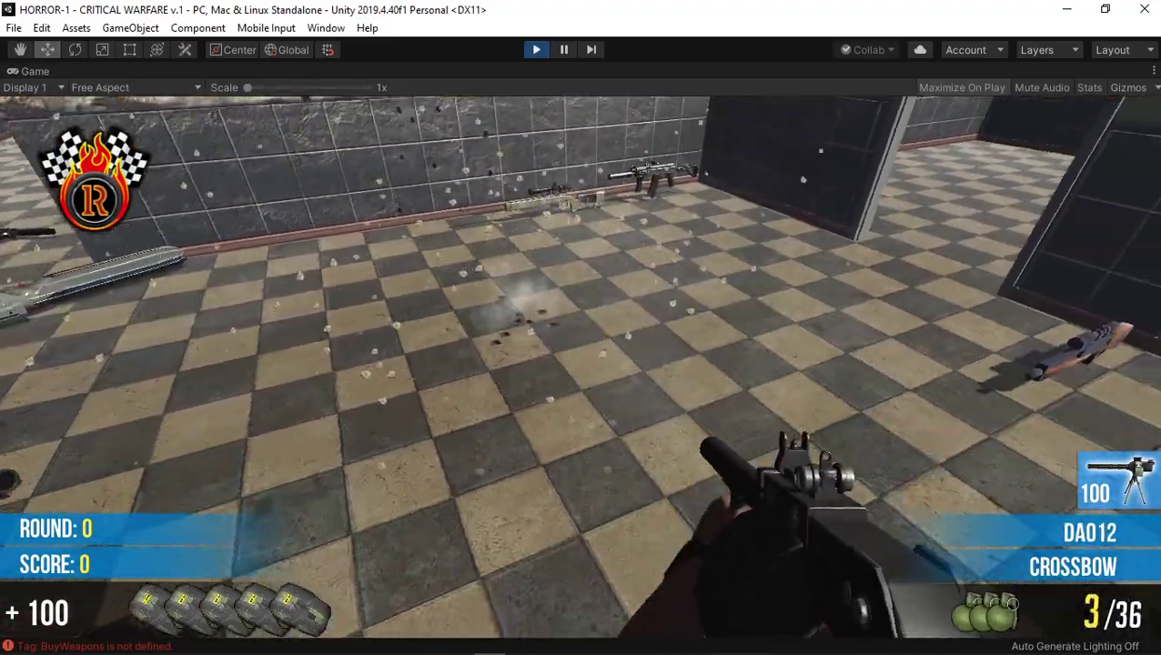
left_click(581, 364)
key("r")
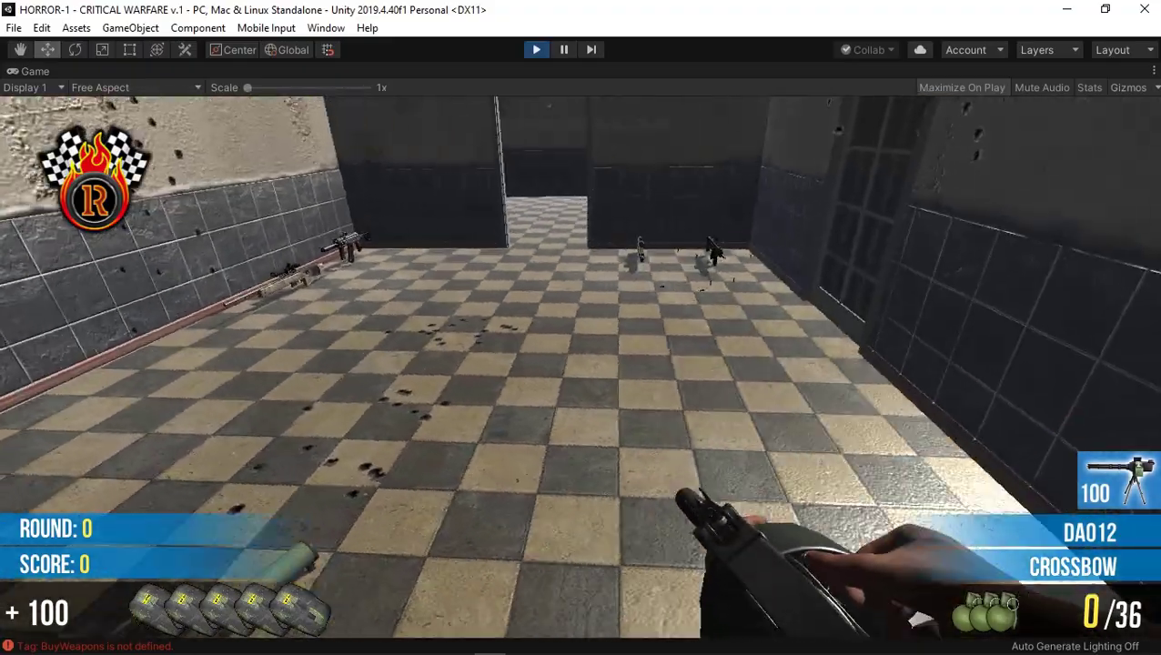
key("w")
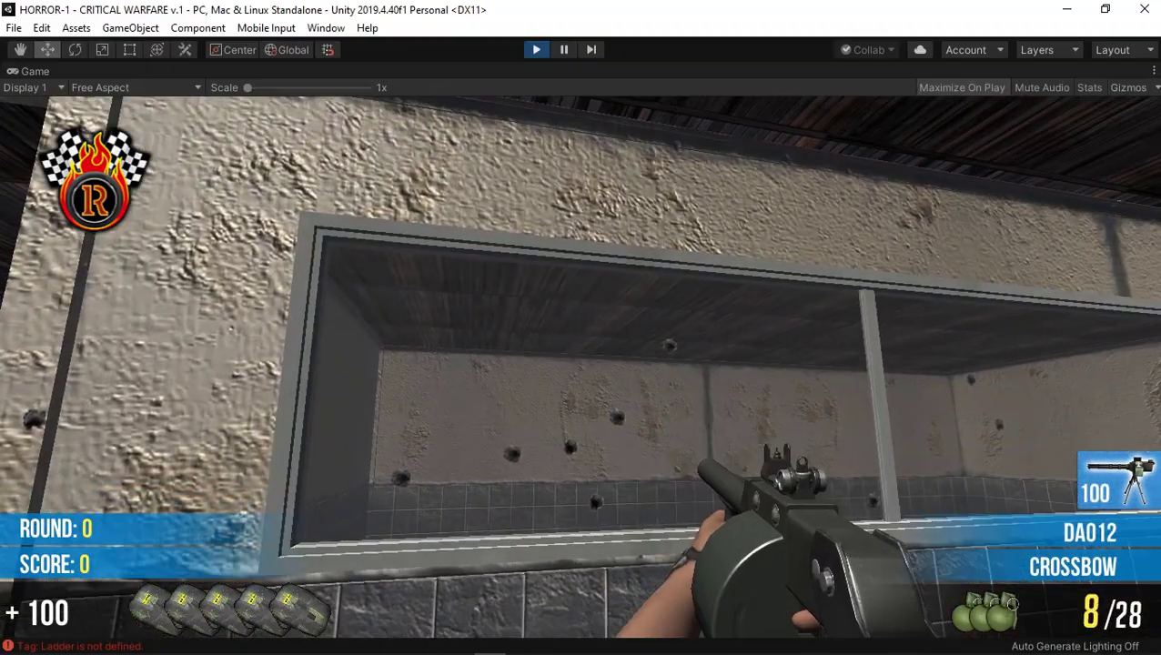
- Empty the DAO12 into the window wall, then carry it into the weapons corridor
left_click(580, 364)
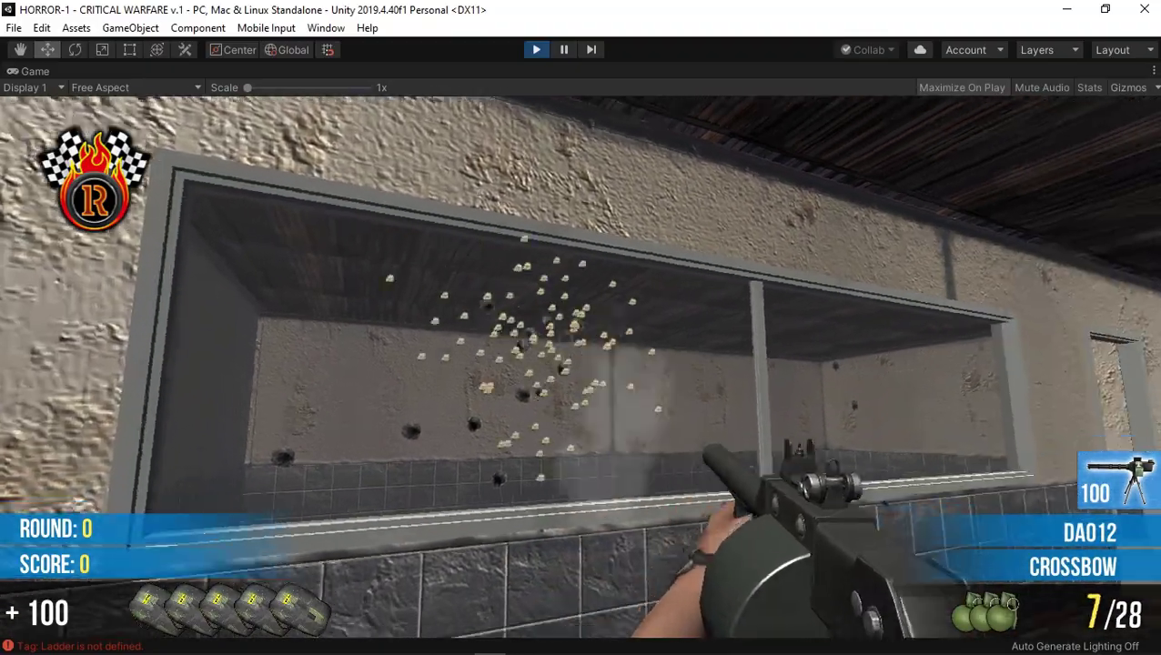
left_click(581, 366)
left_click(581, 366)
left_click(581, 364)
left_click(581, 364)
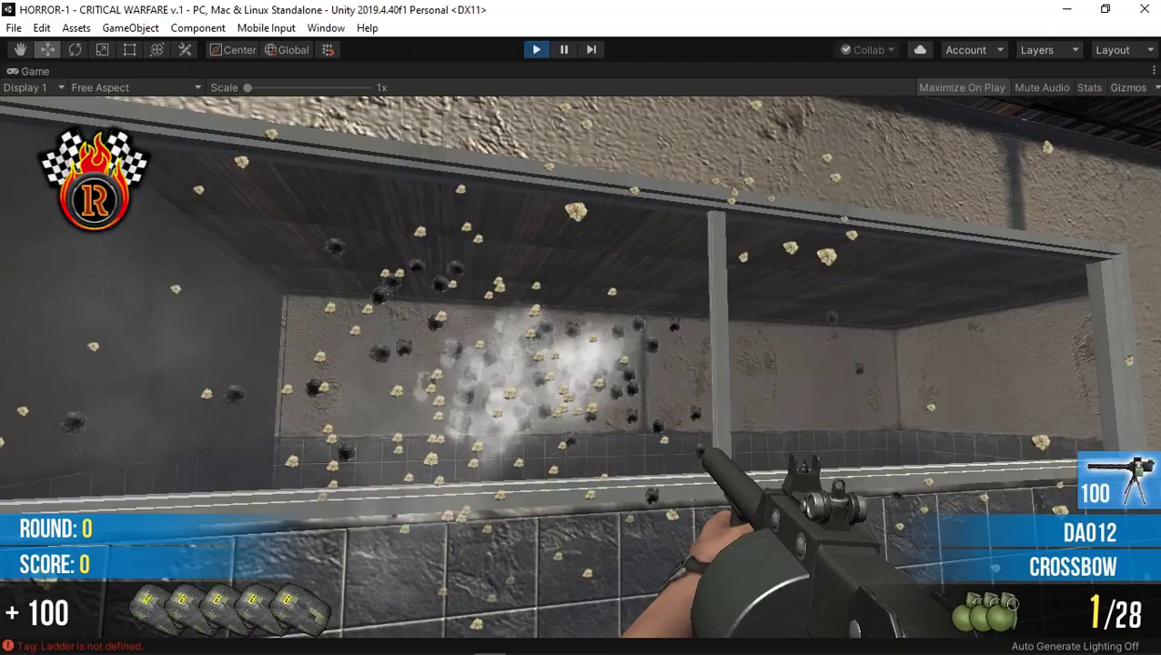
key("w")
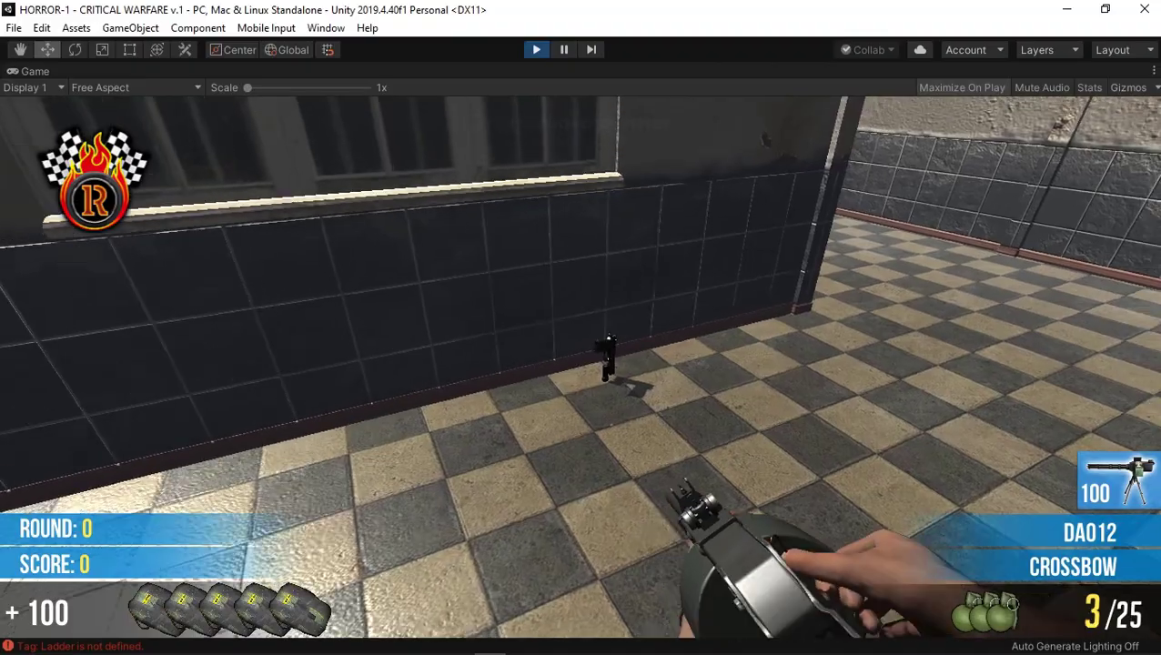
key("w")
key("w")
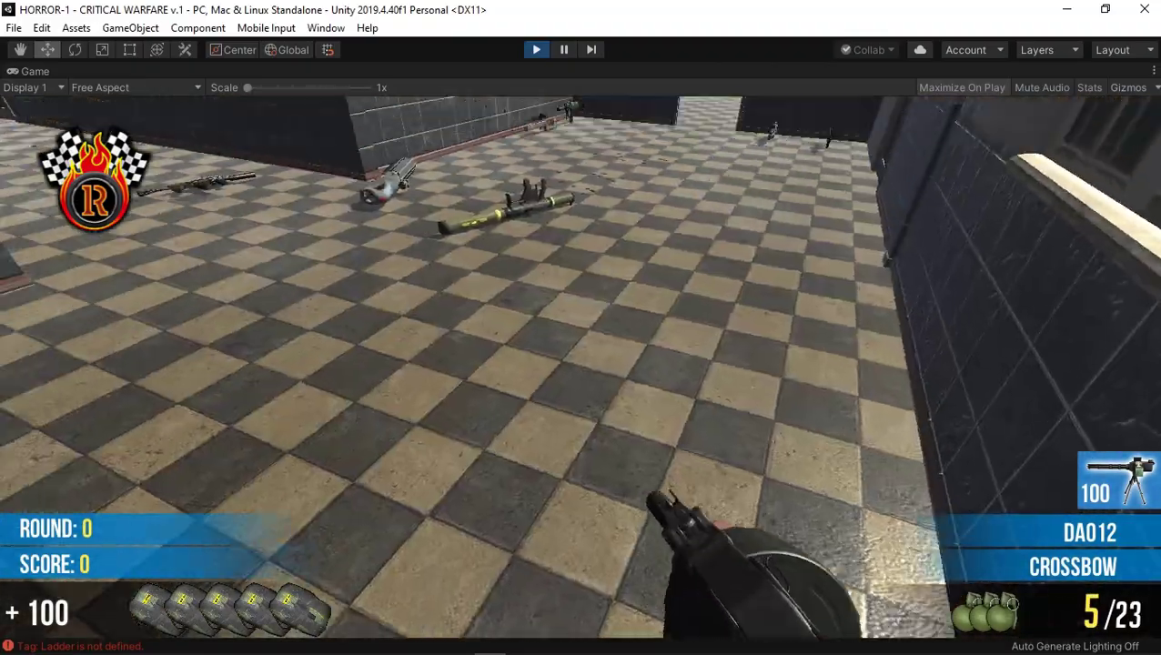
key("w")
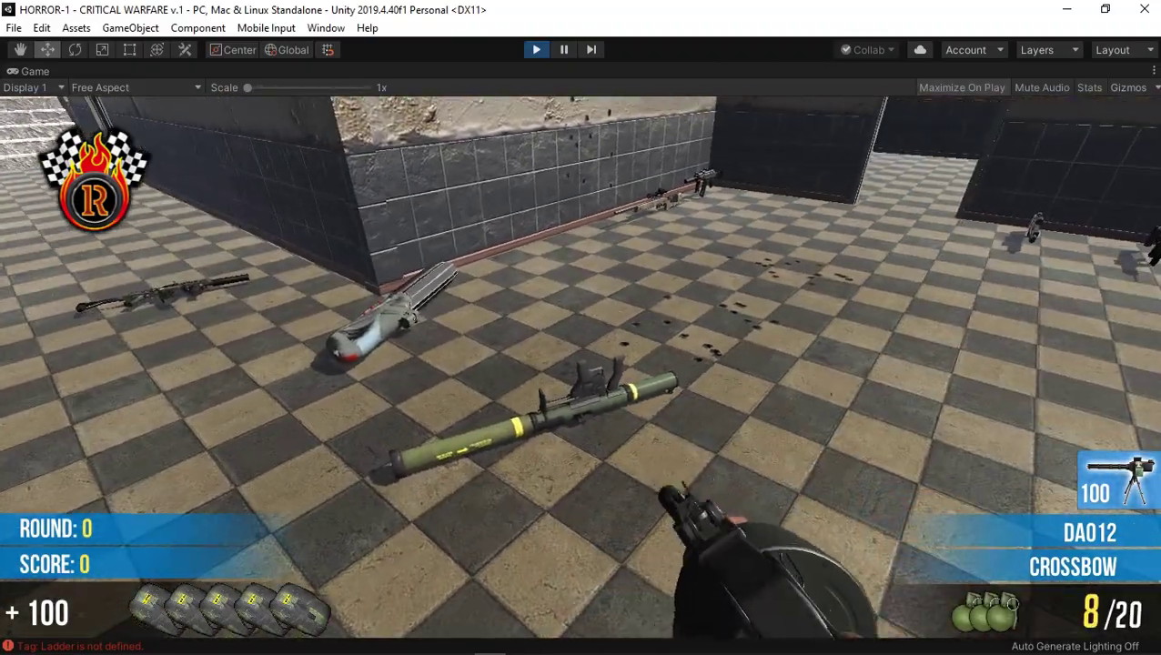
key("w")
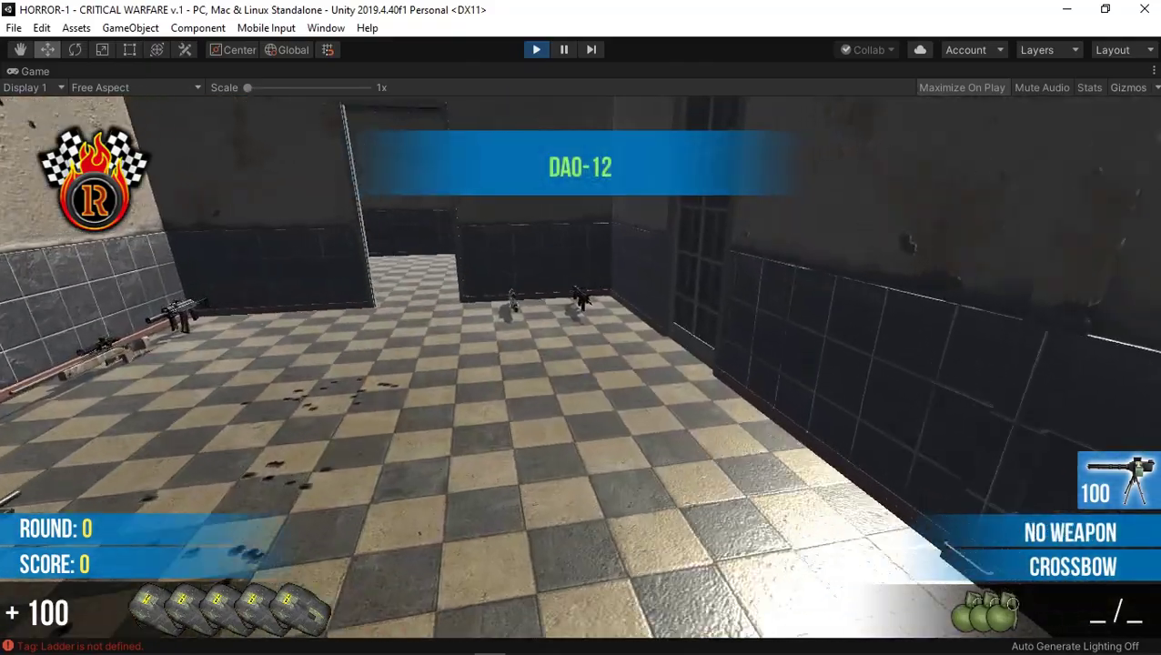
- Walk to the two floor weapons and fire the WA2000 at the wall
key("w")
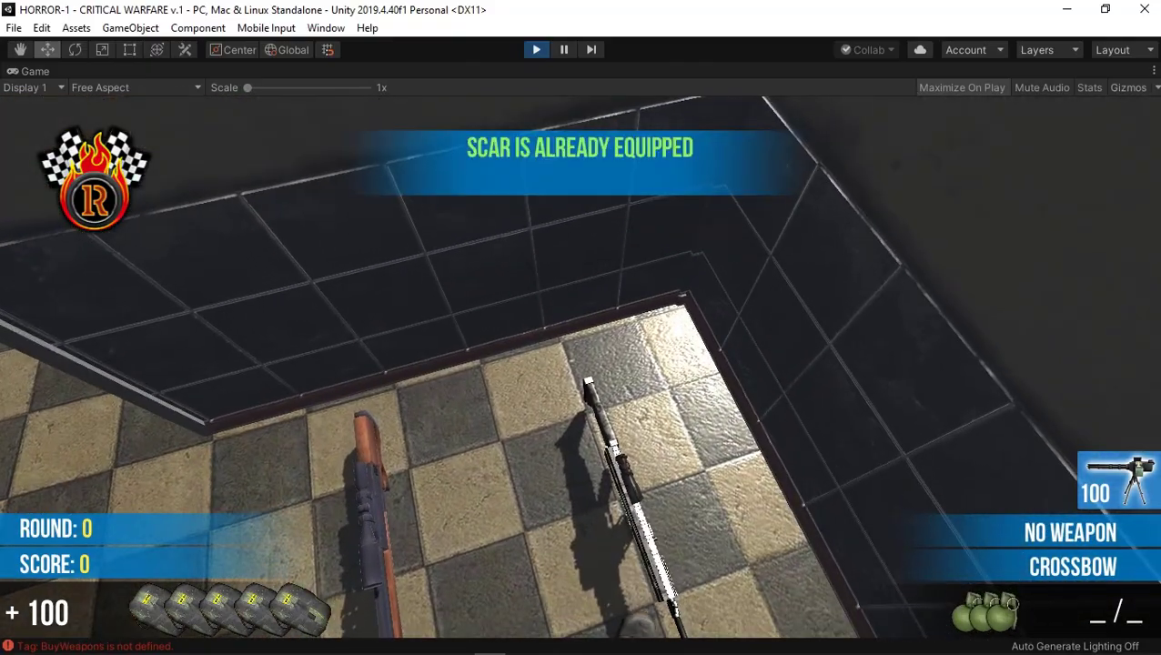
key("w")
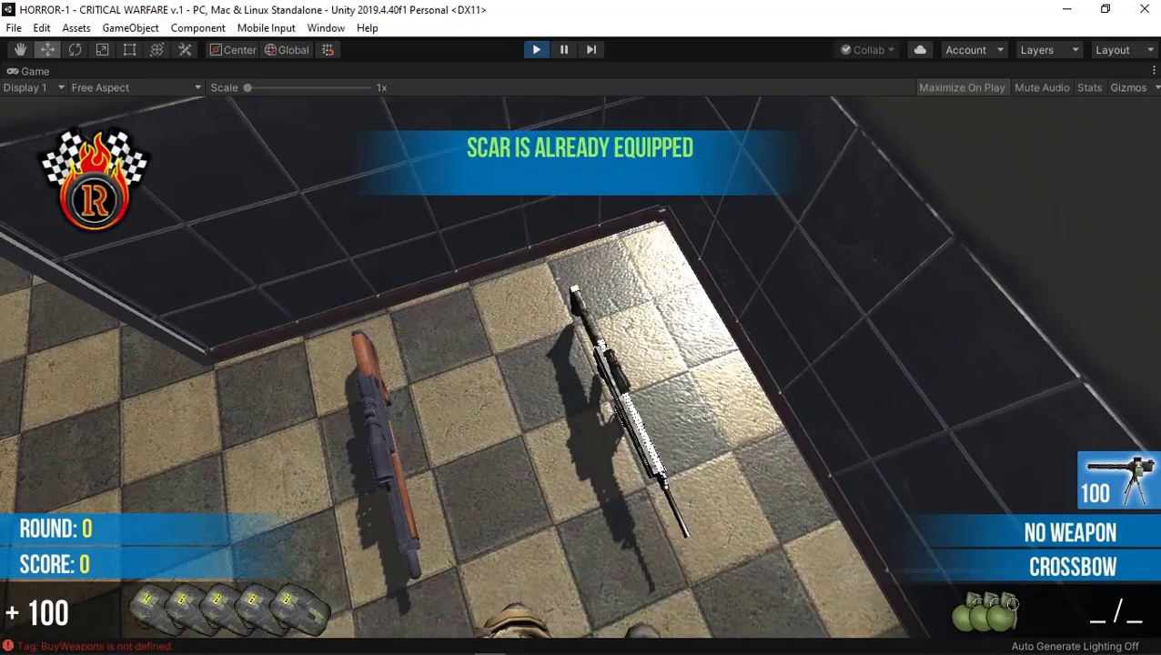
key("w")
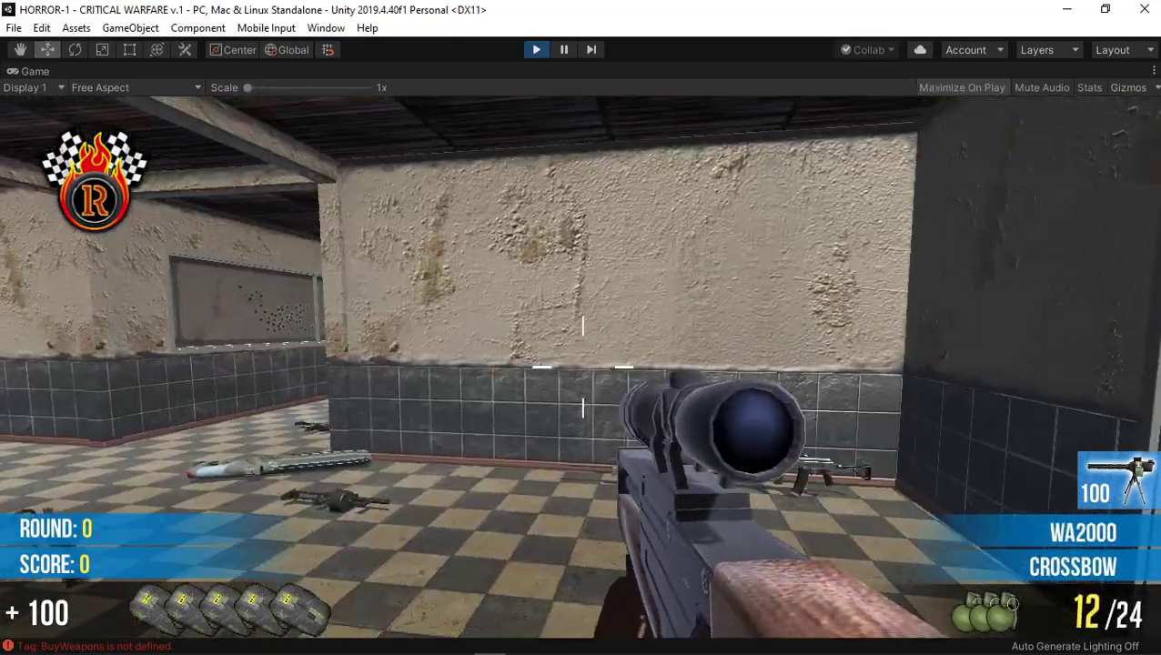
left_click(583, 367)
left_click(582, 367)
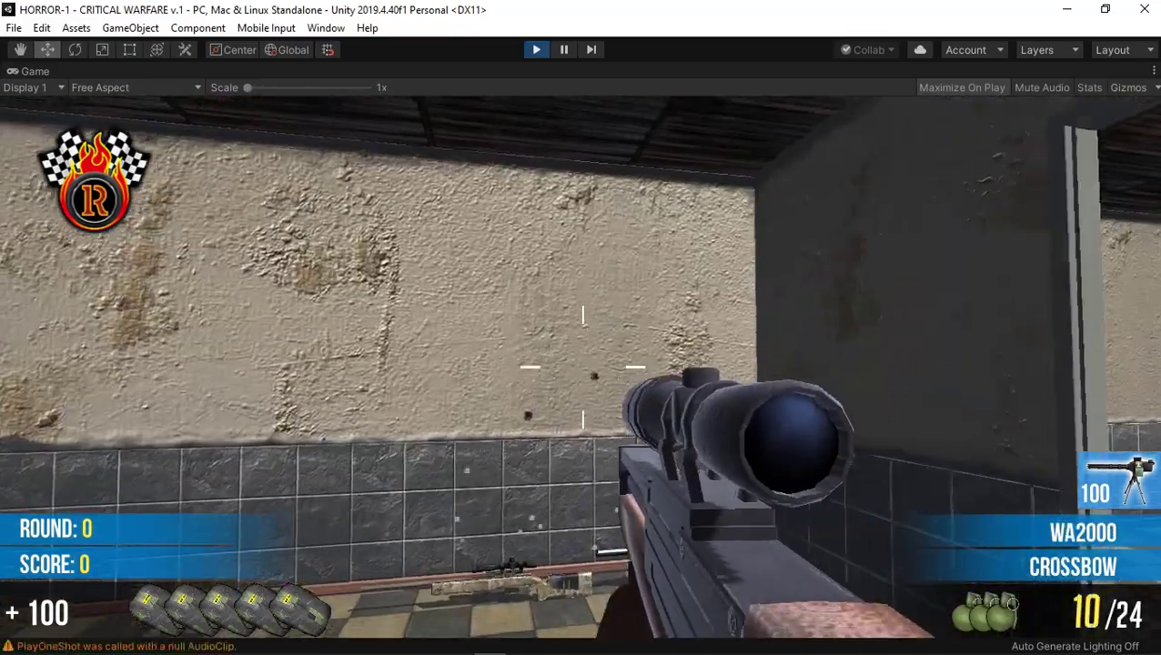
left_click(583, 367)
- Scope the WA2000 in and out twice, empty it, and drop it
right_click(583, 367)
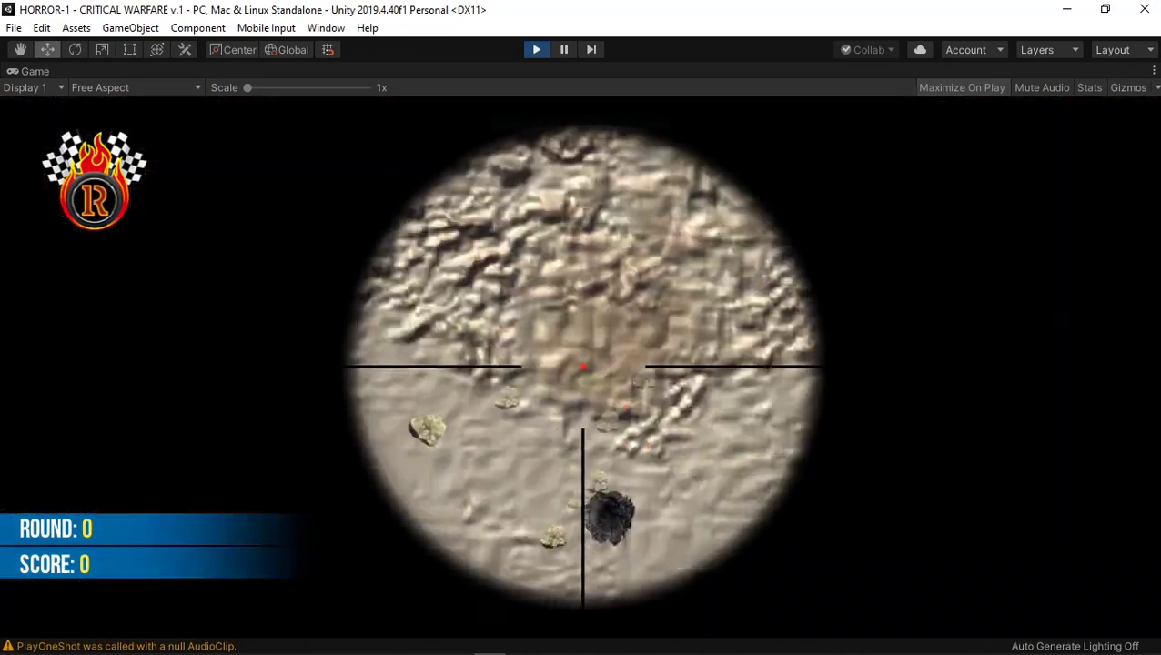
right_click(582, 367)
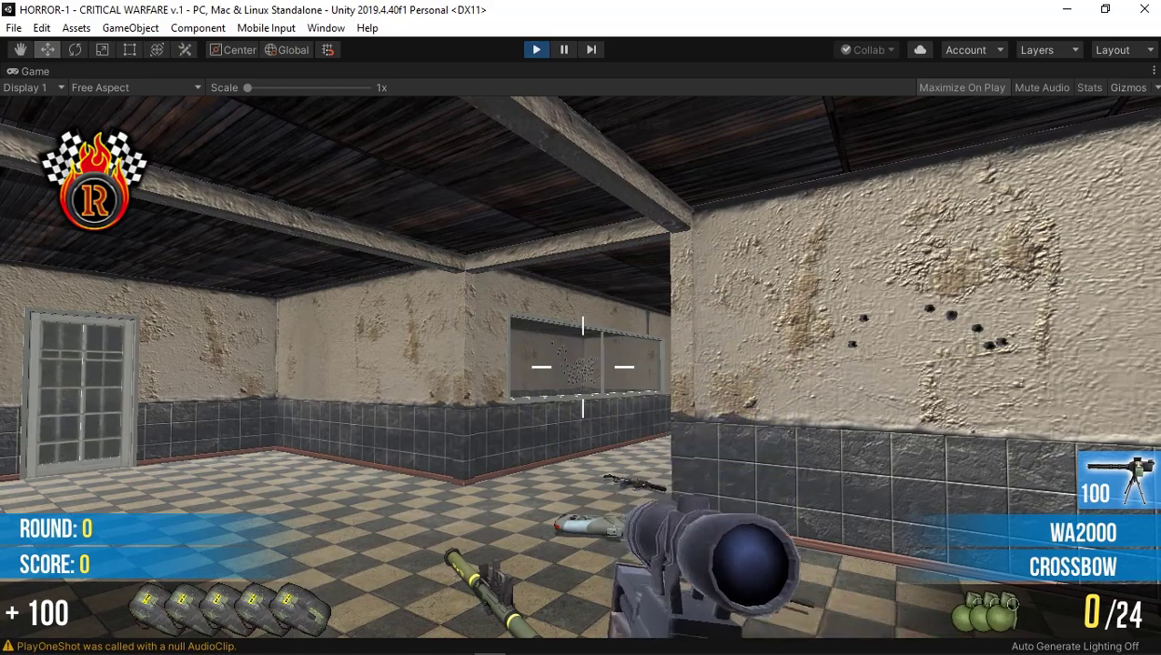
right_click(583, 367)
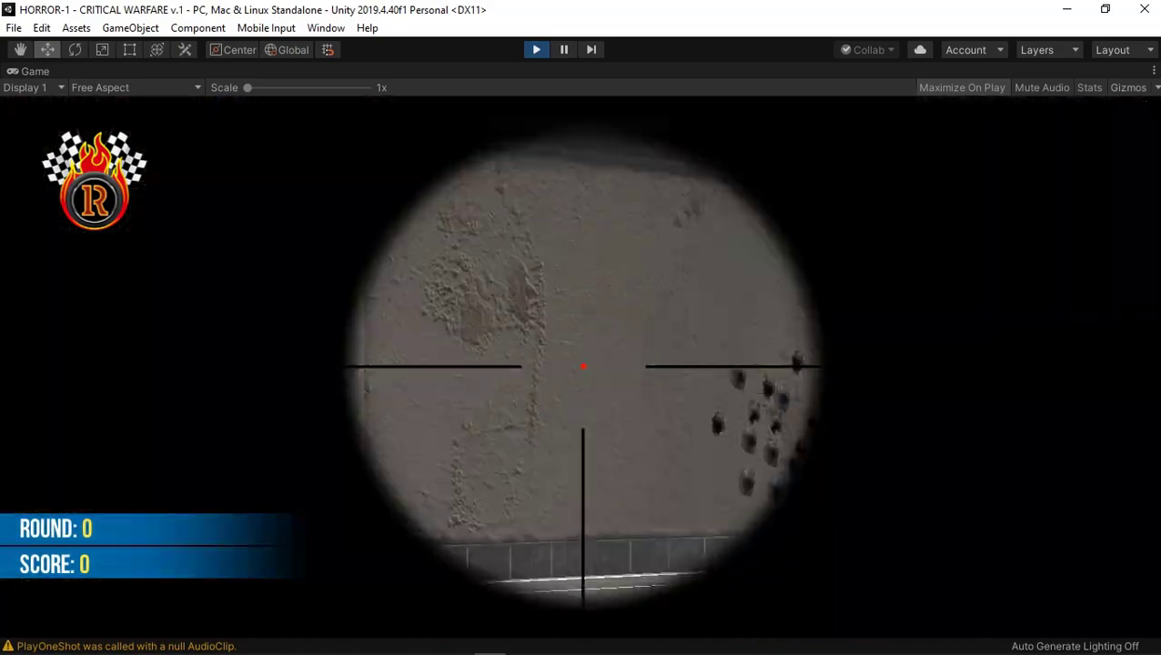
right_click(582, 367)
left_click(582, 367)
left_click(582, 367)
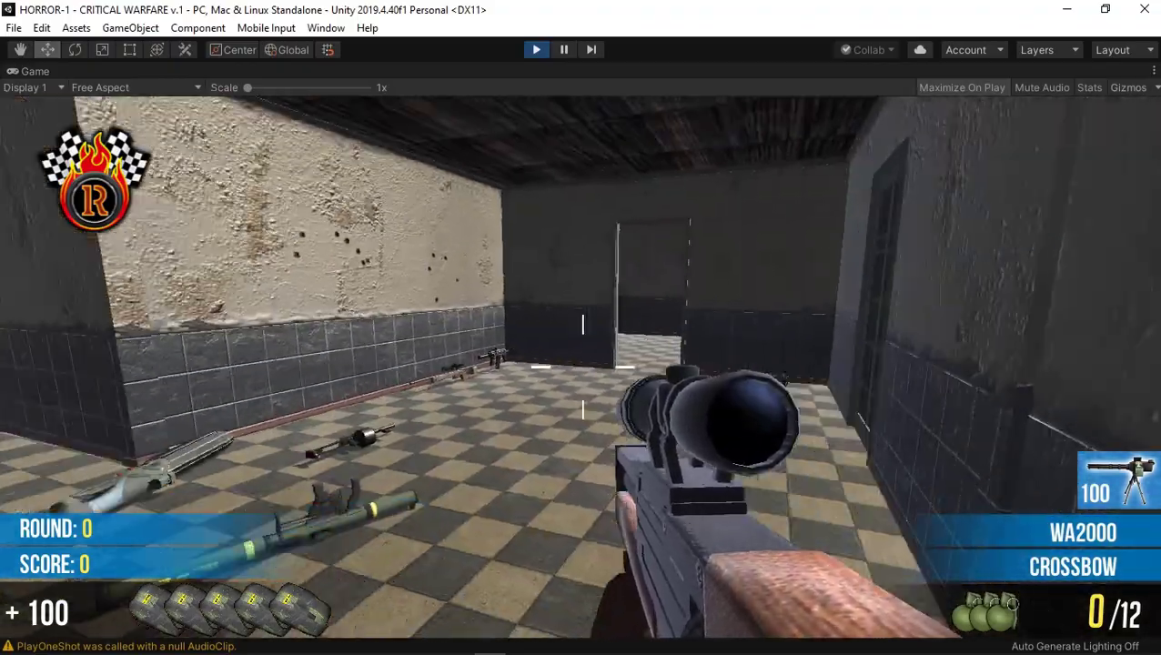
key("g")
- Pick up the M40A3, check its scope, and fire a shot down the corridor
key("w")
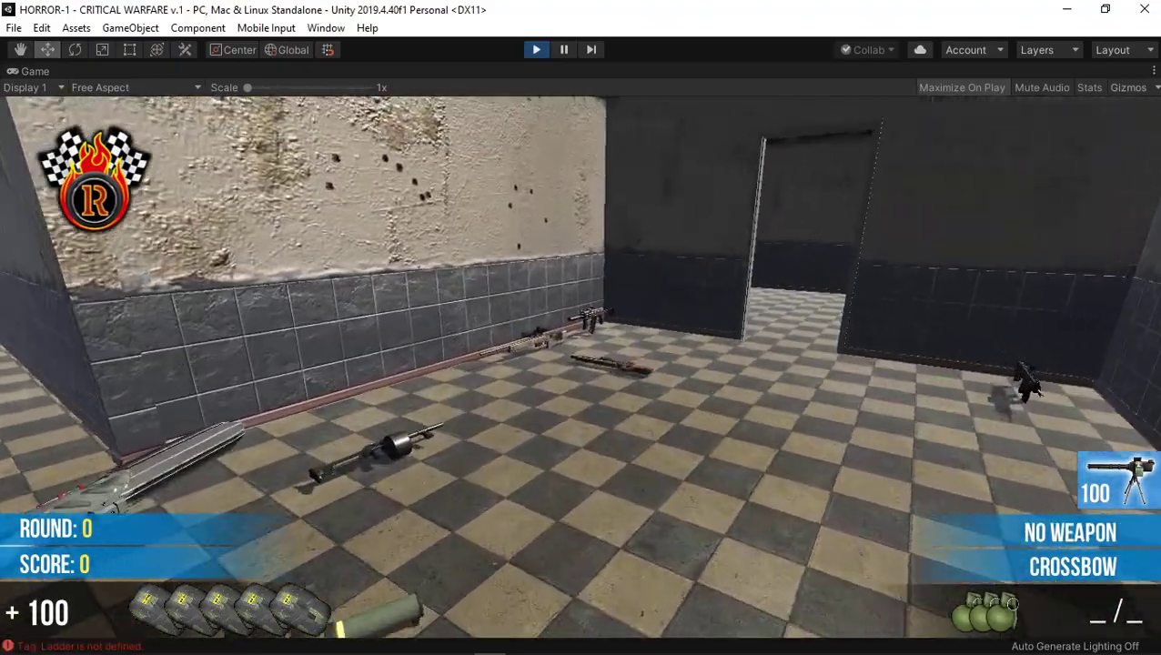
key("e")
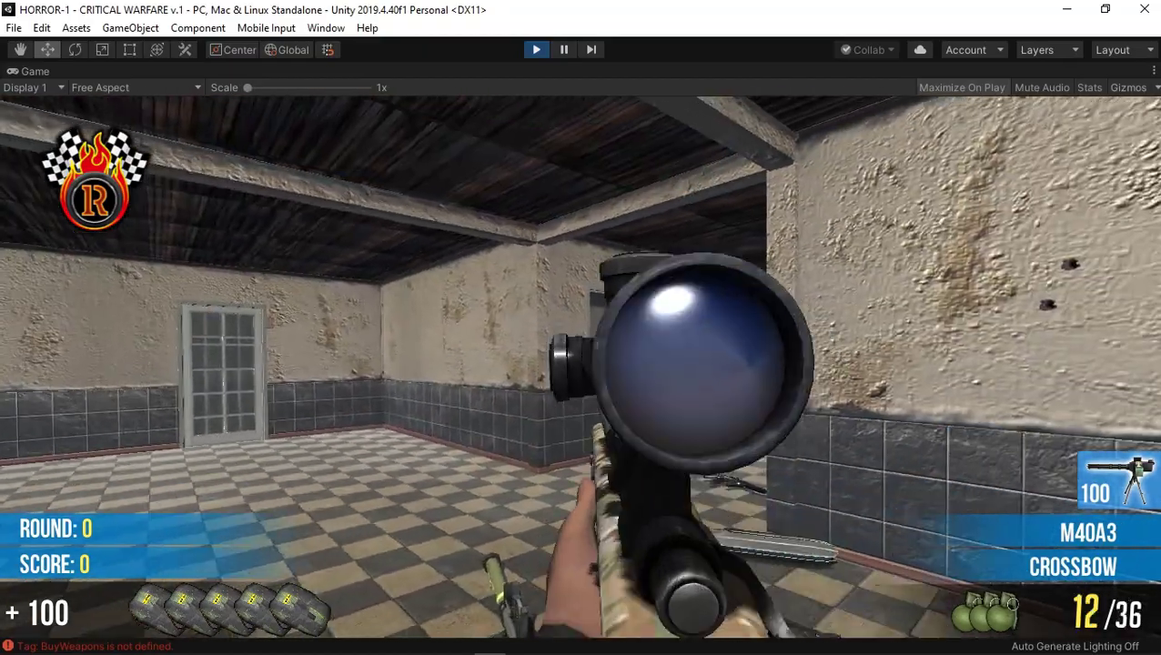
right_click(582, 366)
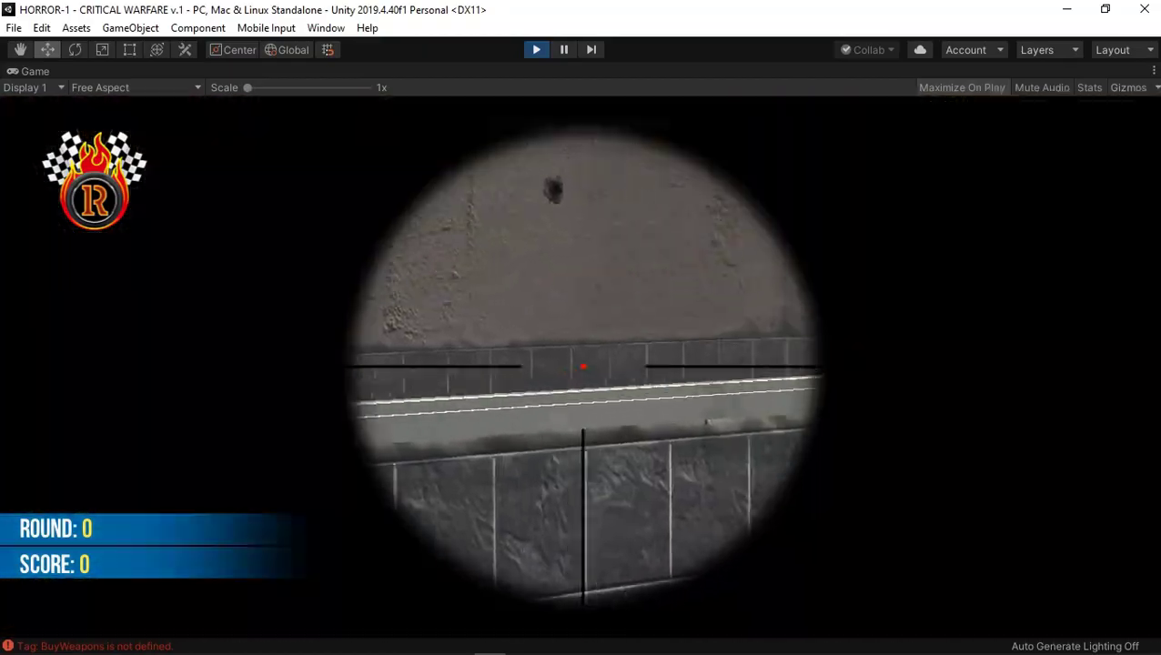
right_click(582, 366)
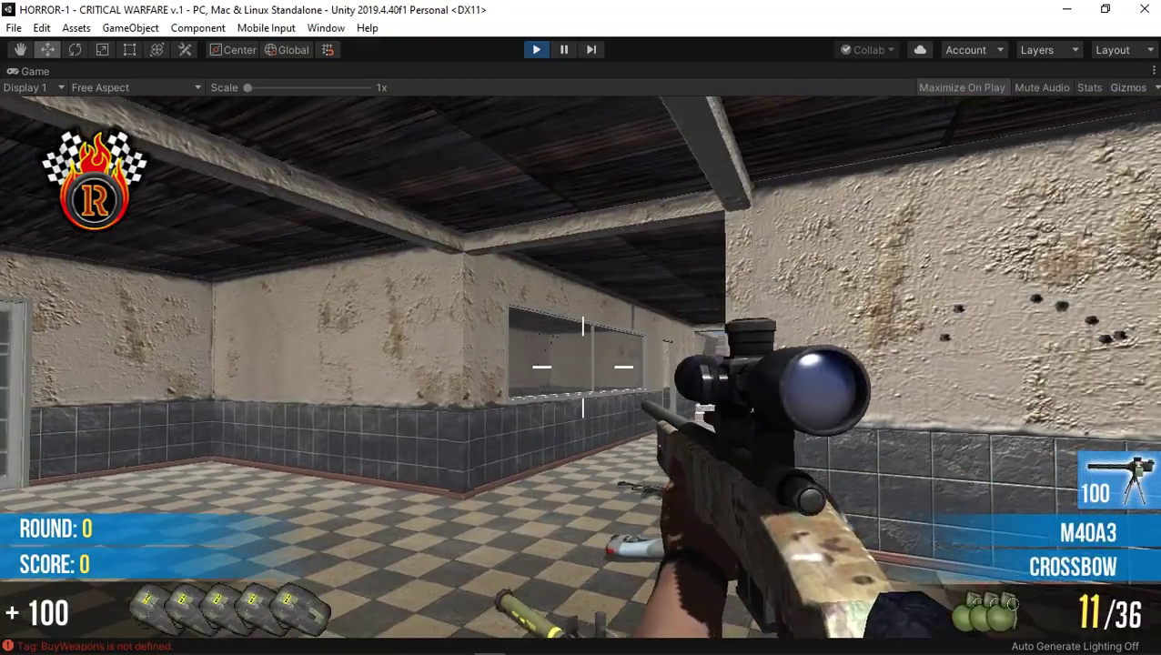
key("w")
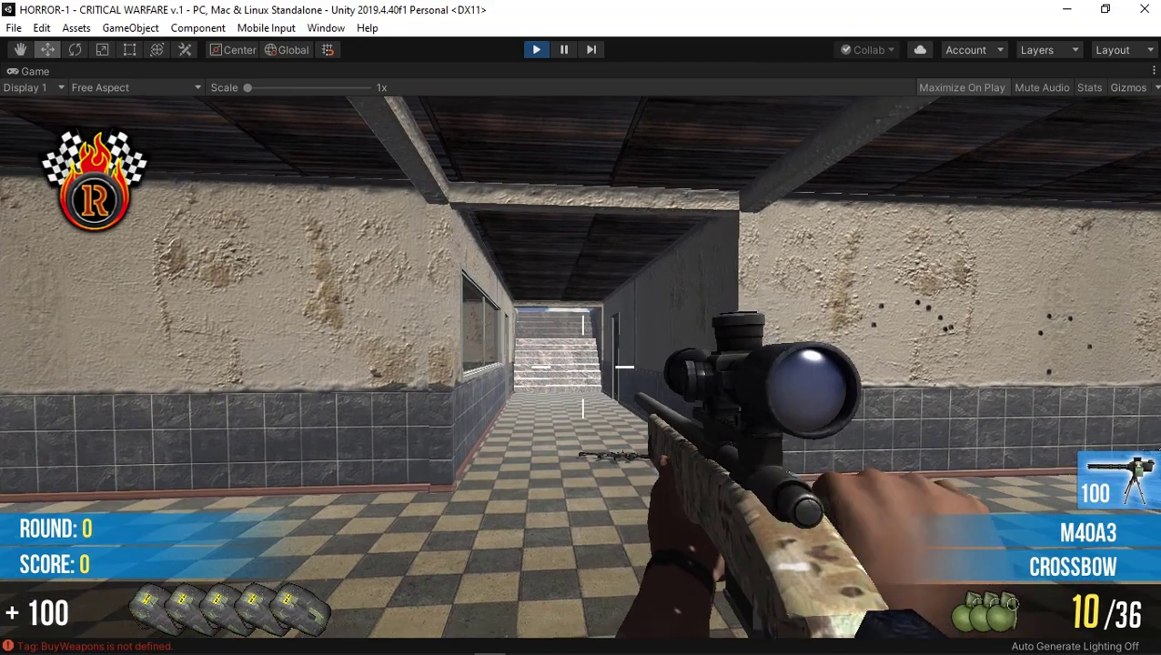
left_click(583, 366)
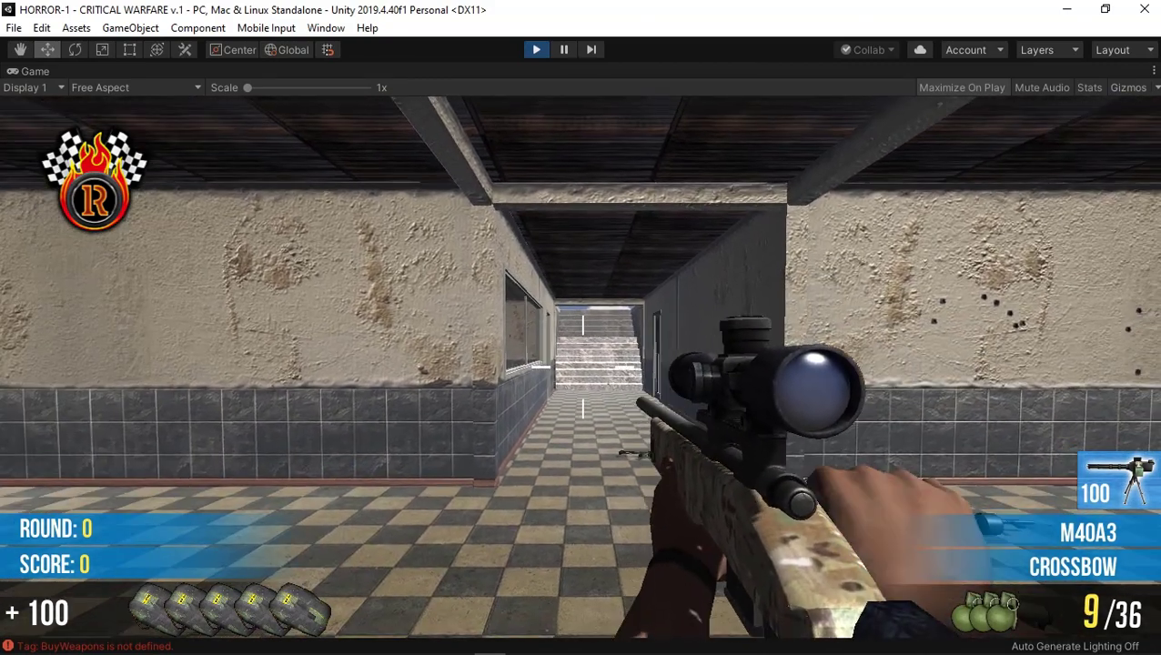
- Fire four more M40A3 shots at the wall, scoping in and out between them
right_click(583, 367)
left_click(583, 367)
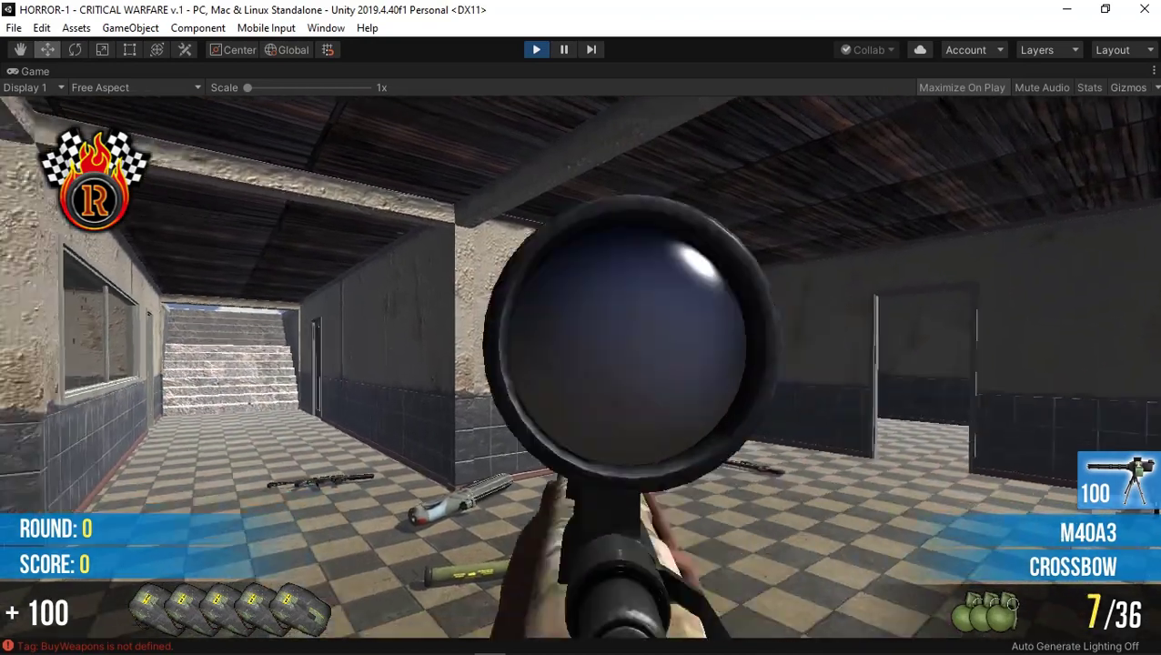
left_click(582, 367)
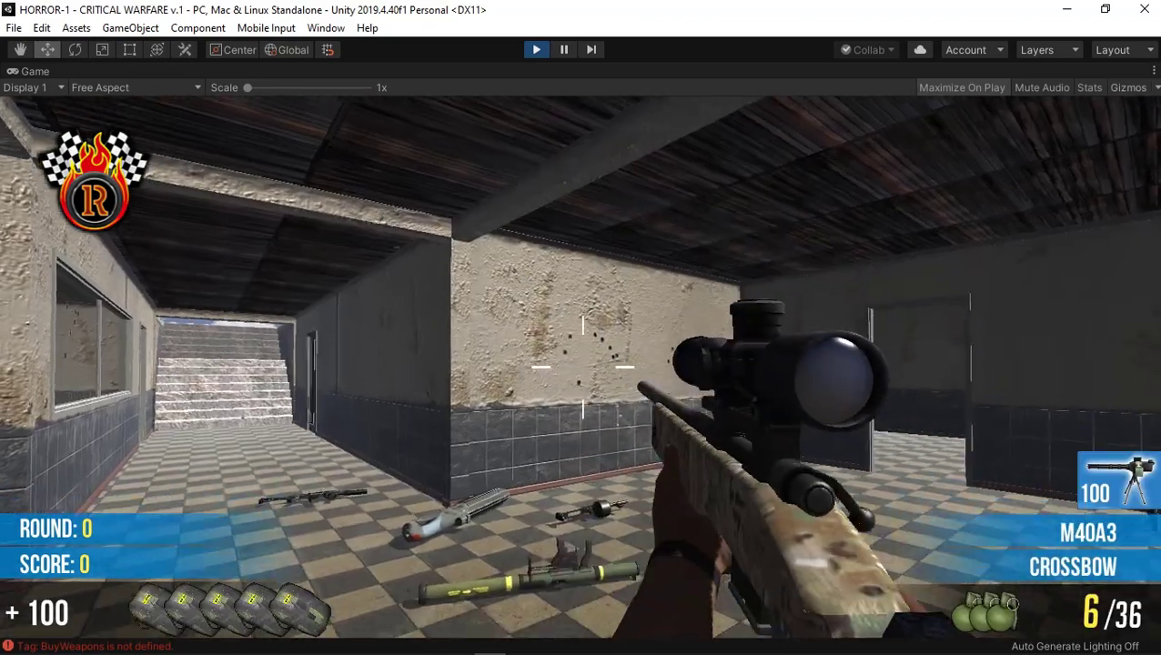
right_click(583, 367)
right_click(582, 367)
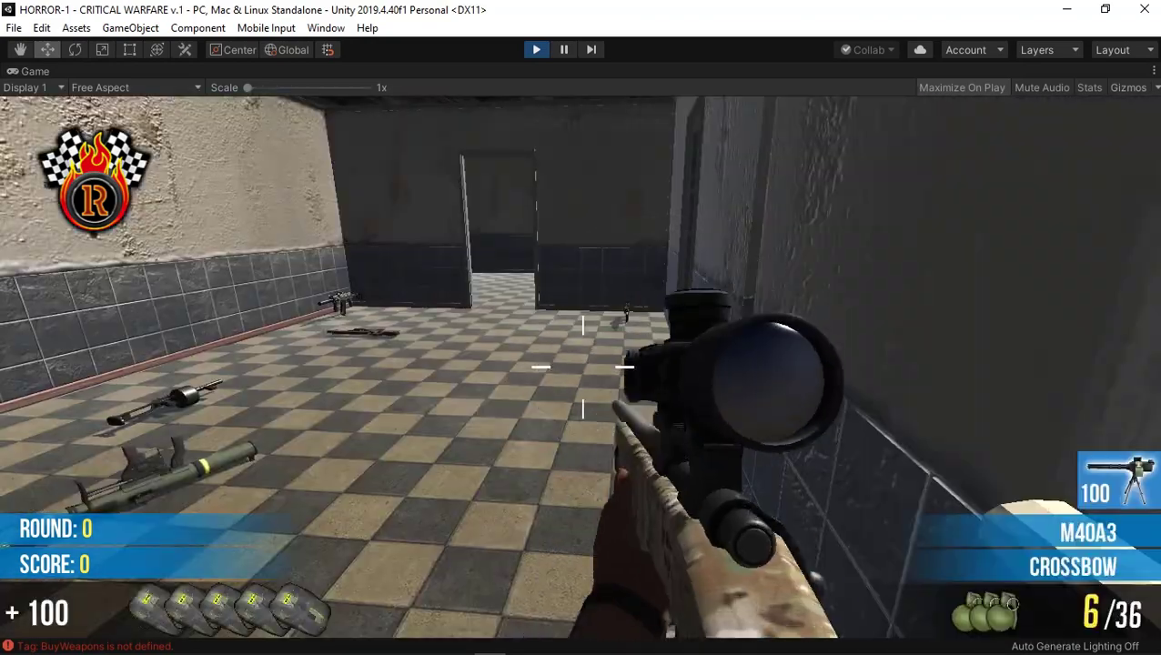
left_click(583, 367)
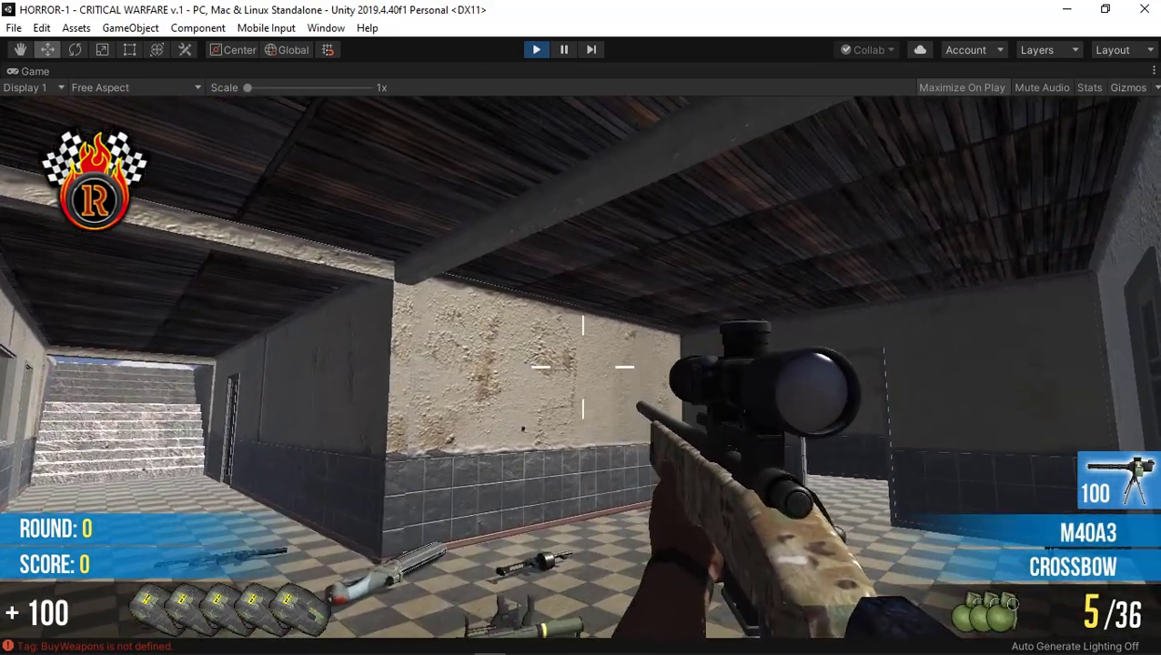
left_click(583, 366)
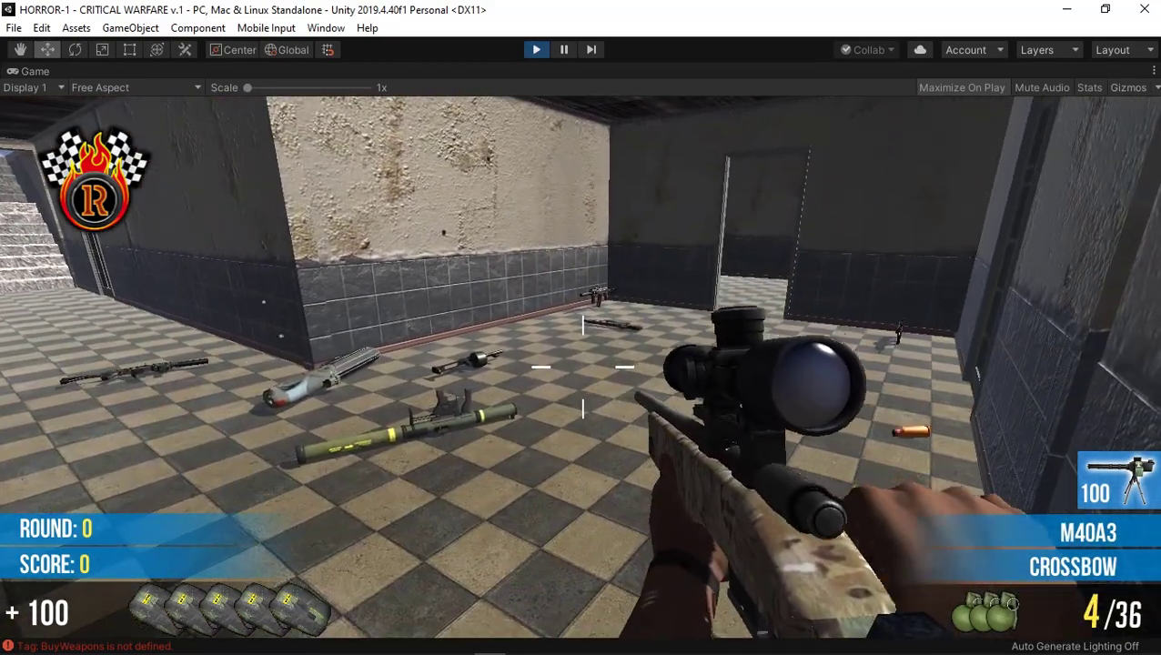
- Drop the M40A3, take the WZ96 MINI by the wall, and burst-fire down the windowed corridor
key("g")
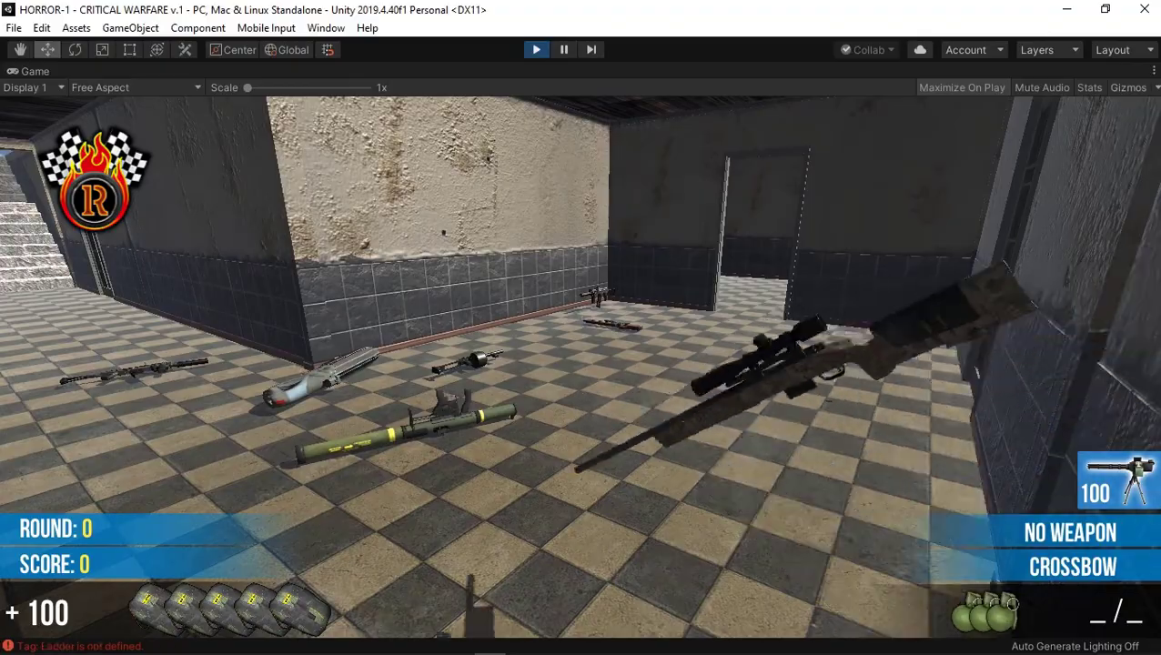
key("w")
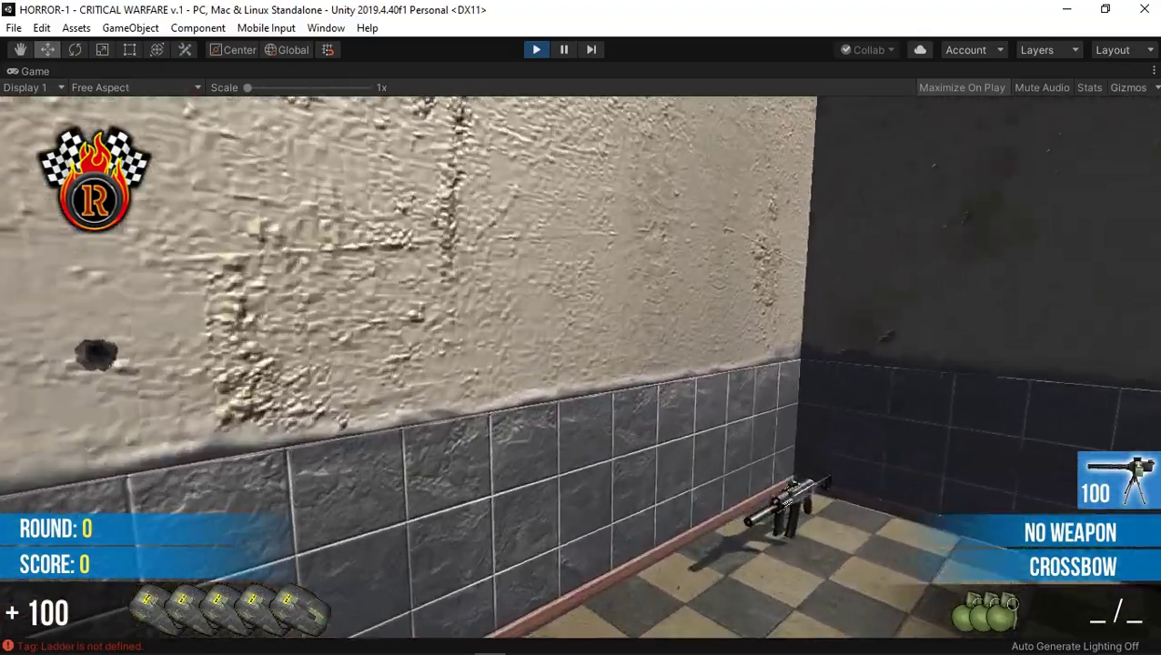
key("e")
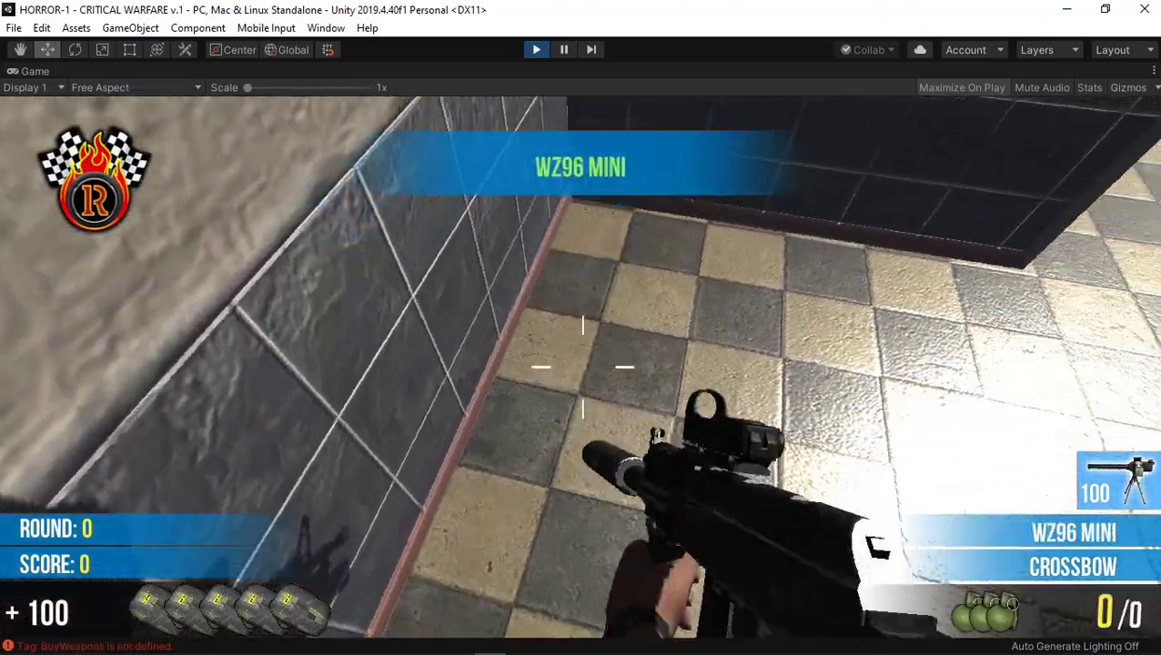
key("w")
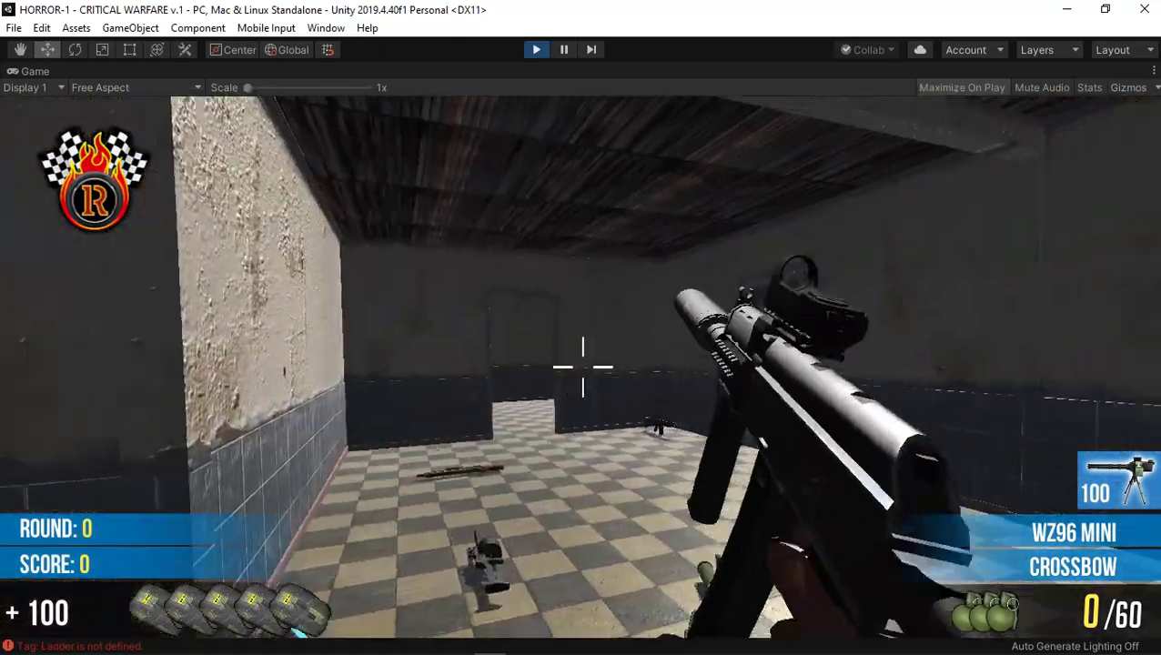
left_click_drag(583, 367, 583, 367)
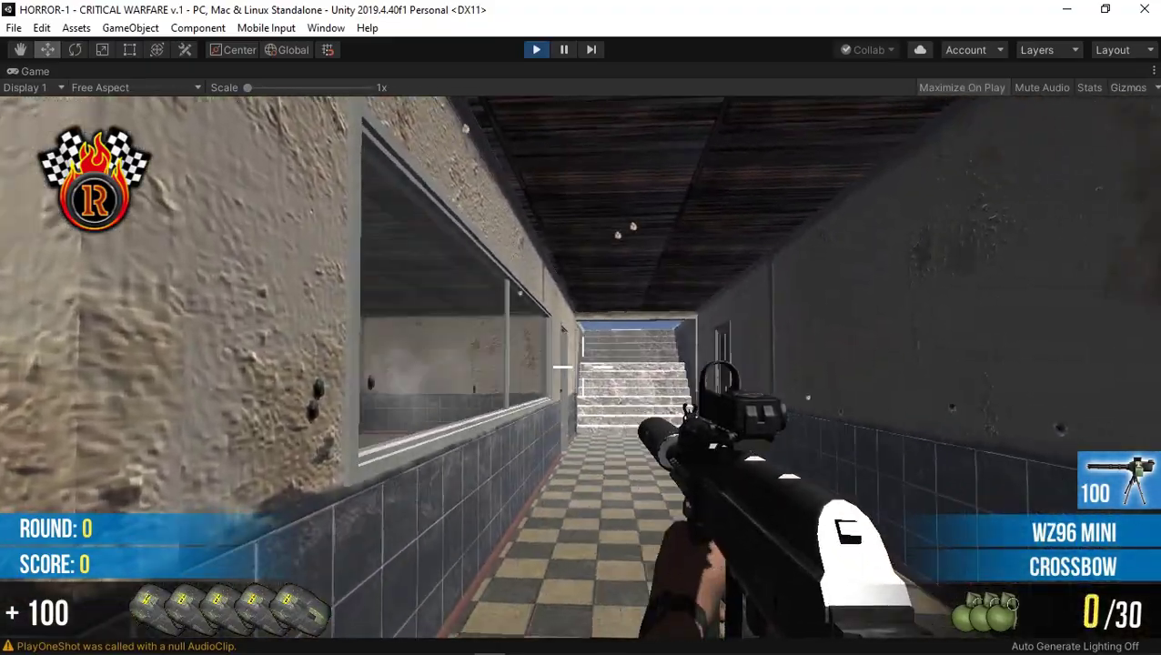